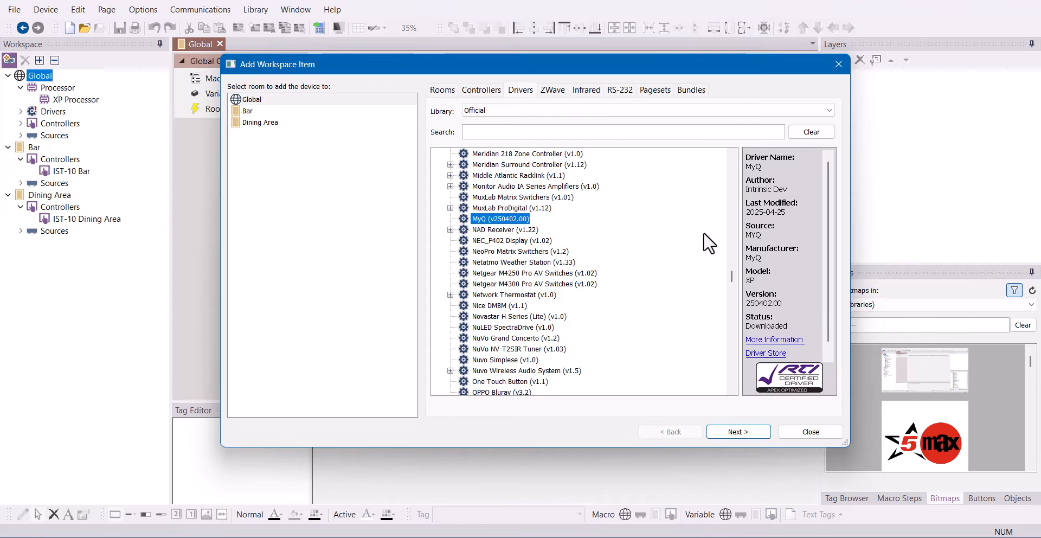
- View the MyQ driver's licence purchase page from its driver details, and close the browser
{"action": "scroll", "coordinate": [789, 247], "scroll_direction": "down", "scroll_amount": 1}
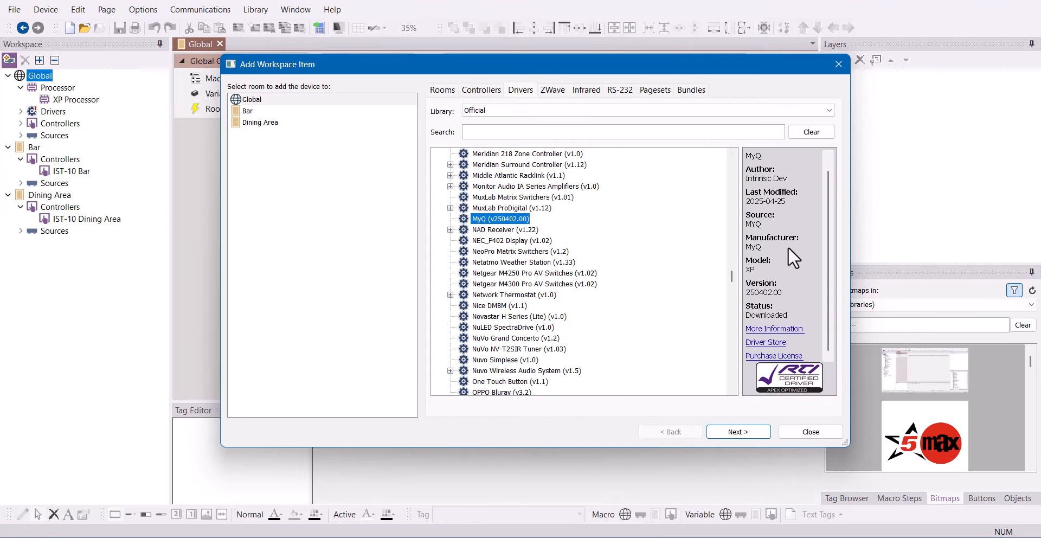
{"action": "left_click", "coordinate": [752, 357]}
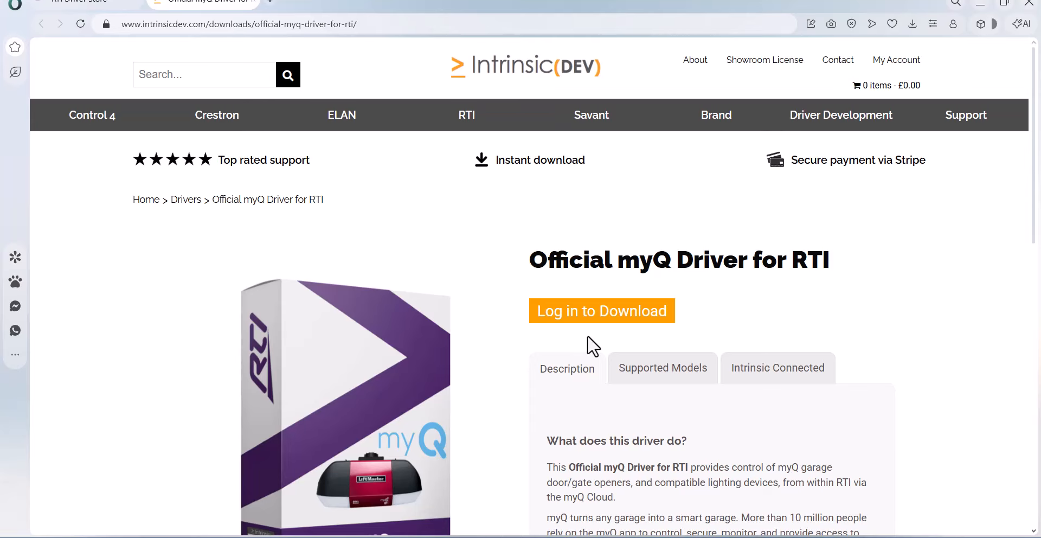
{"action": "left_click", "coordinate": [1028, 6]}
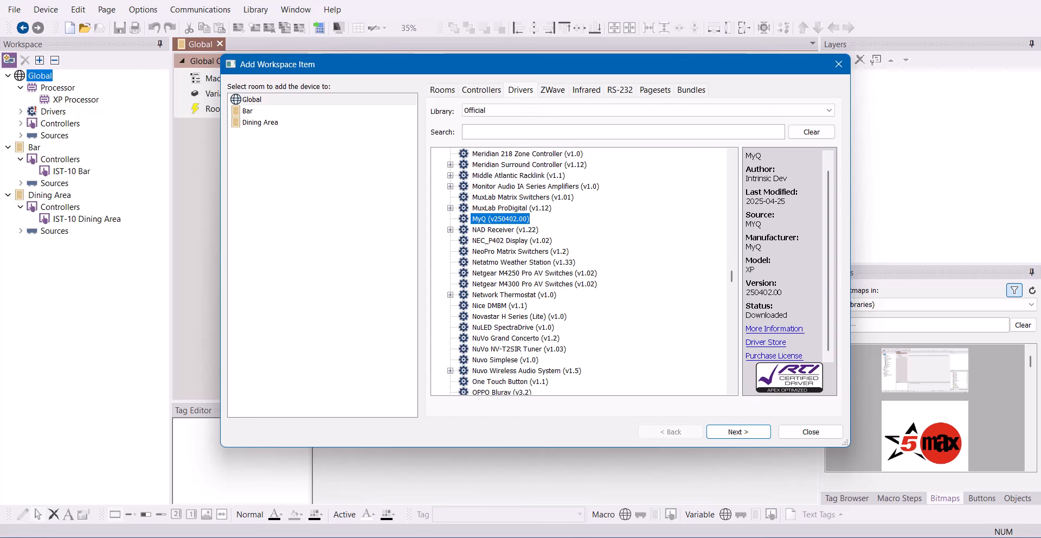
- Browse the Community and User driver libraries, return to the Official library, and close the Add Workspace Item dialog
{"action": "left_click", "coordinate": [699, 108]}
{"action": "left_click", "coordinate": [695, 121]}
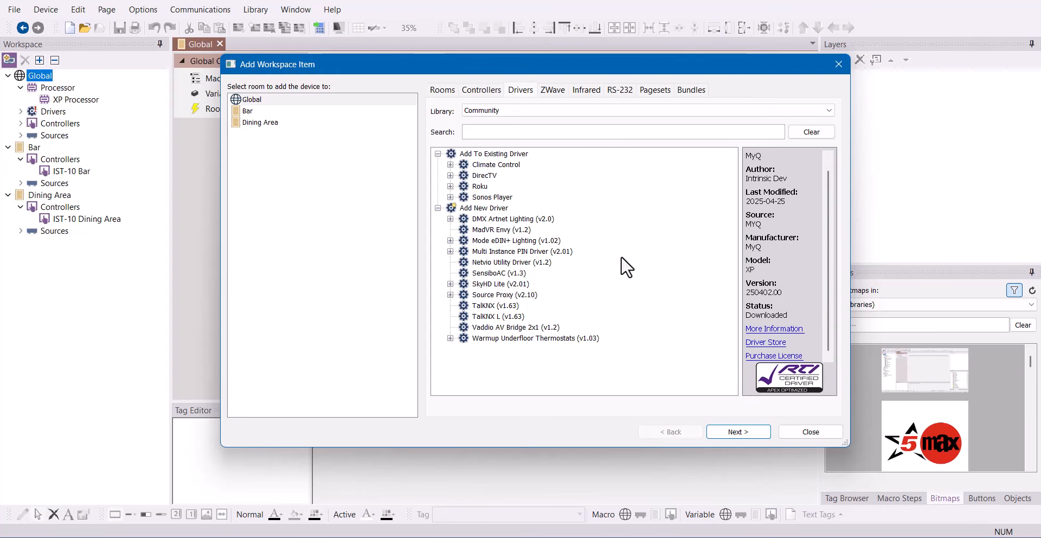
{"action": "left_click", "coordinate": [557, 109]}
{"action": "left_click", "coordinate": [547, 138]}
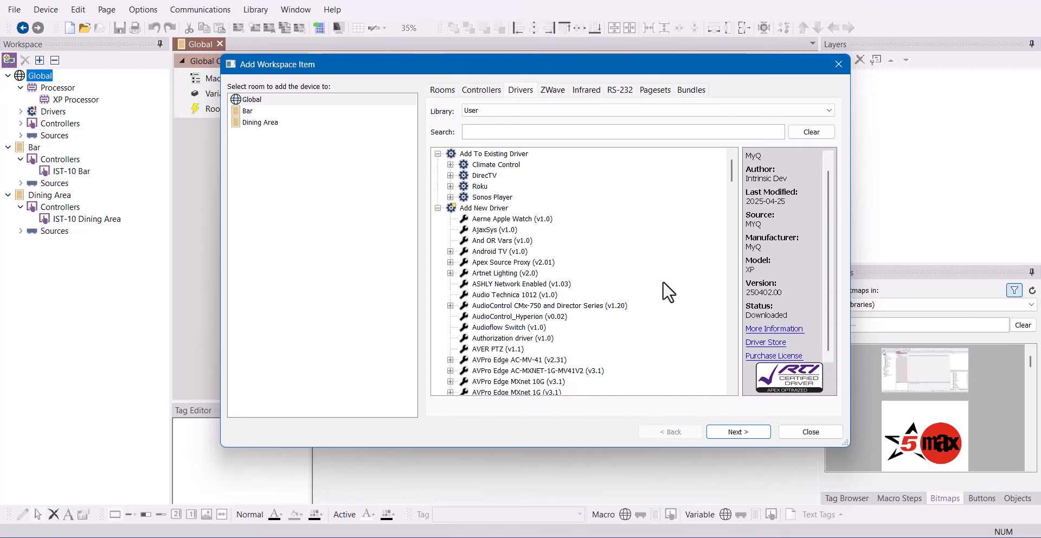
{"action": "left_click", "coordinate": [630, 110]}
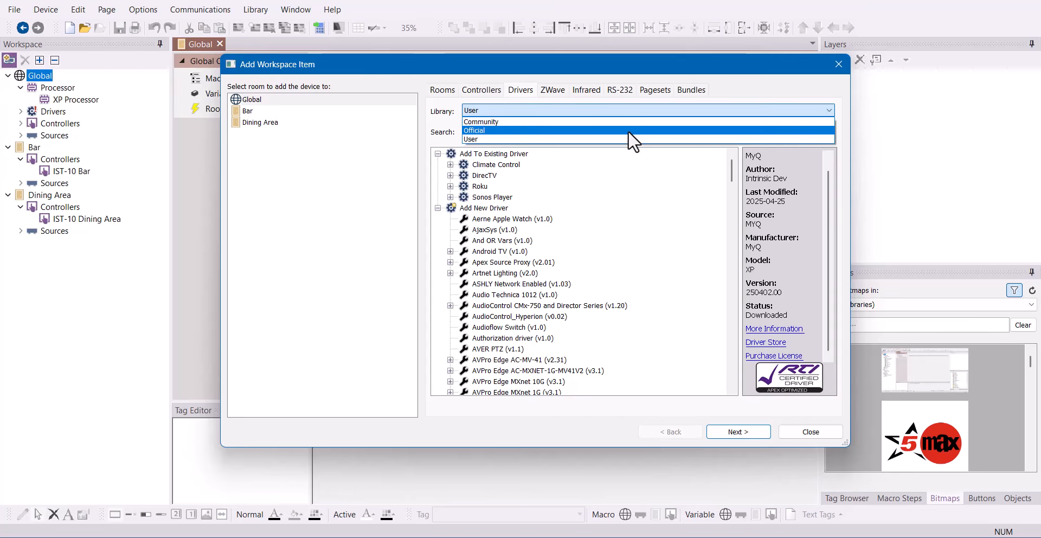
{"action": "left_click", "coordinate": [628, 130]}
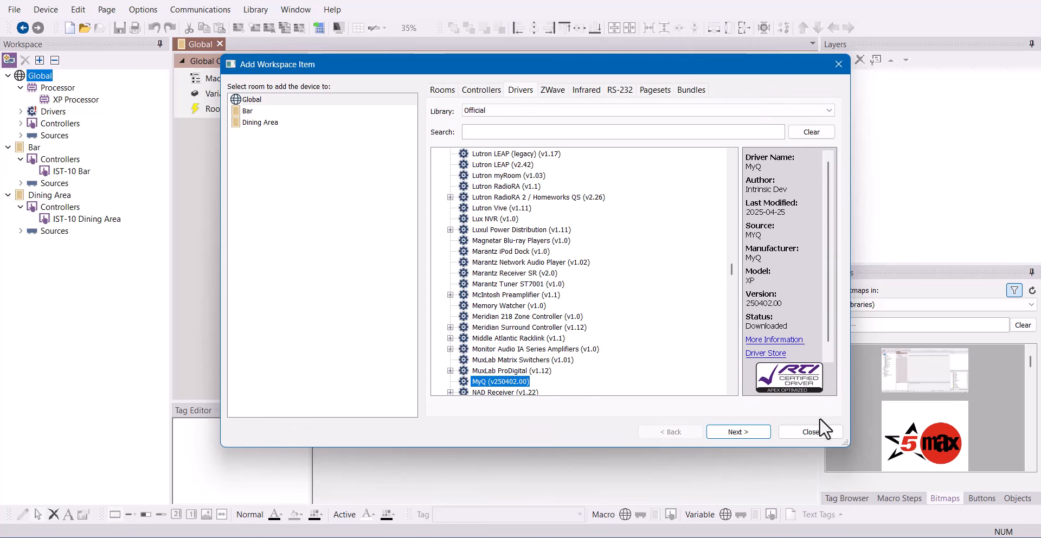
{"action": "left_click", "coordinate": [826, 432]}
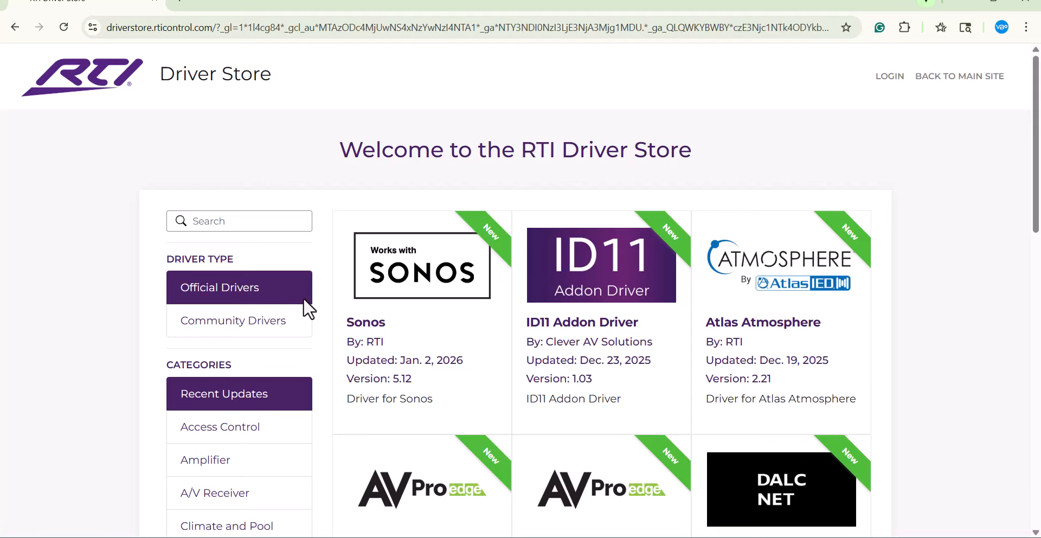
- Browse the community drivers in the web RTI Driver Store and choose the MadVR Envy driver
{"action": "left_click", "coordinate": [250, 324]}
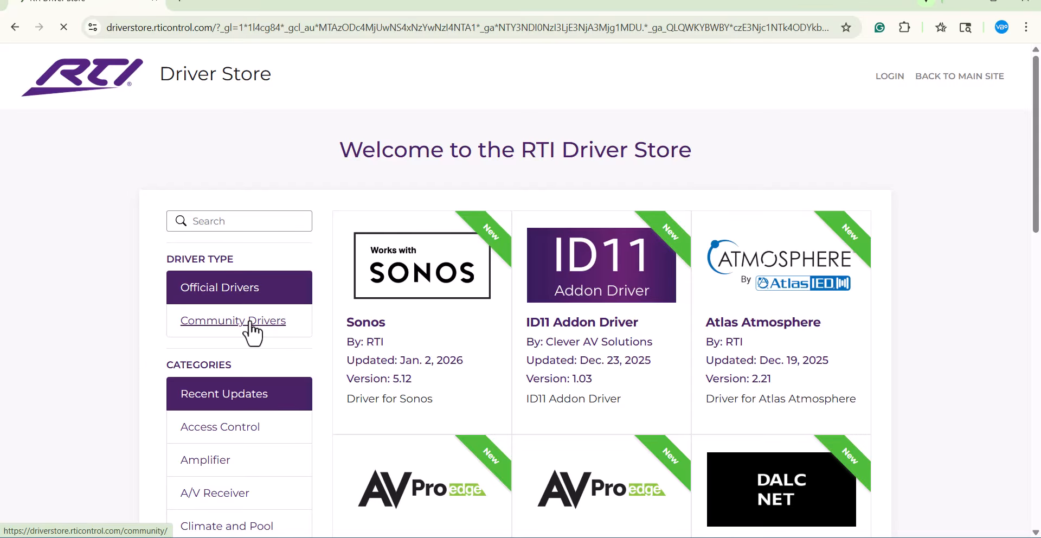
{"action": "scroll", "coordinate": [349, 325], "scroll_direction": "down", "scroll_amount": 3}
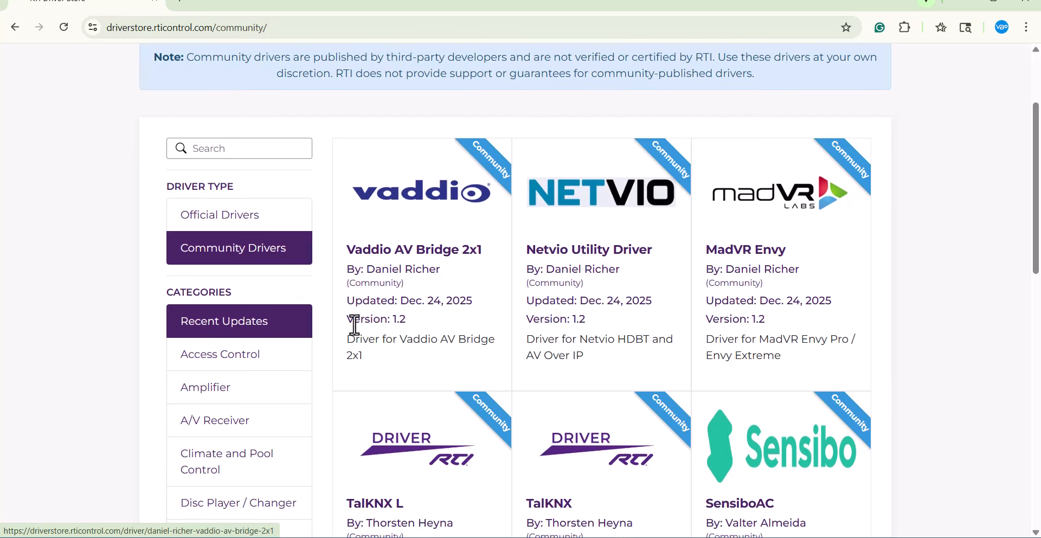
{"action": "left_click", "coordinate": [741, 259]}
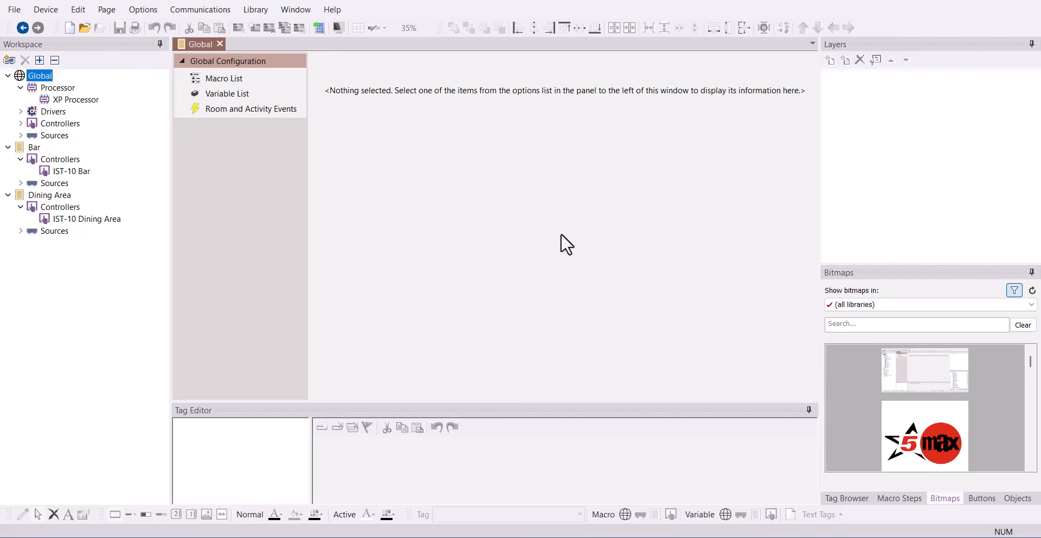
- Check for updates to Integration Designer
{"action": "left_click", "coordinate": [332, 10]}
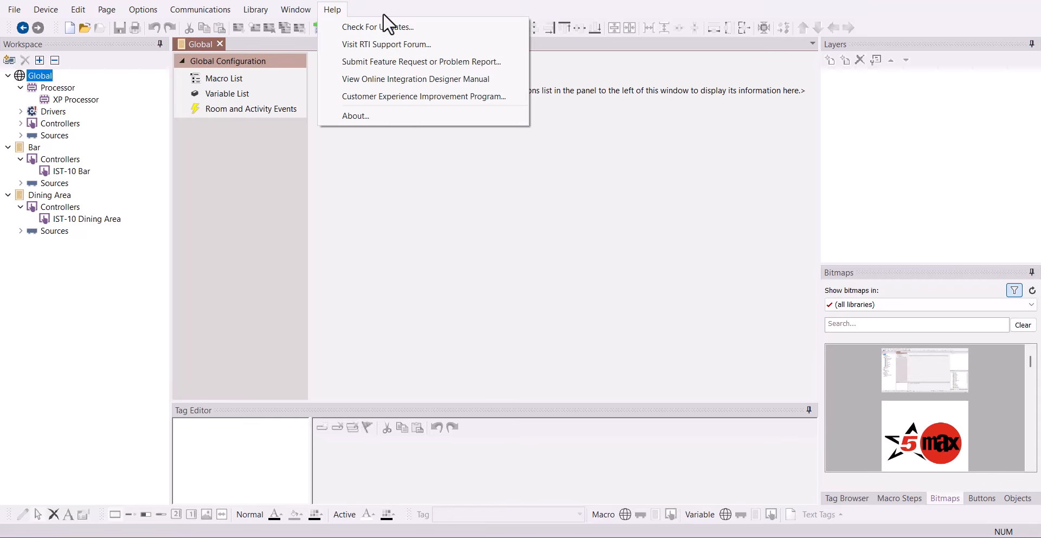
{"action": "left_click", "coordinate": [363, 26]}
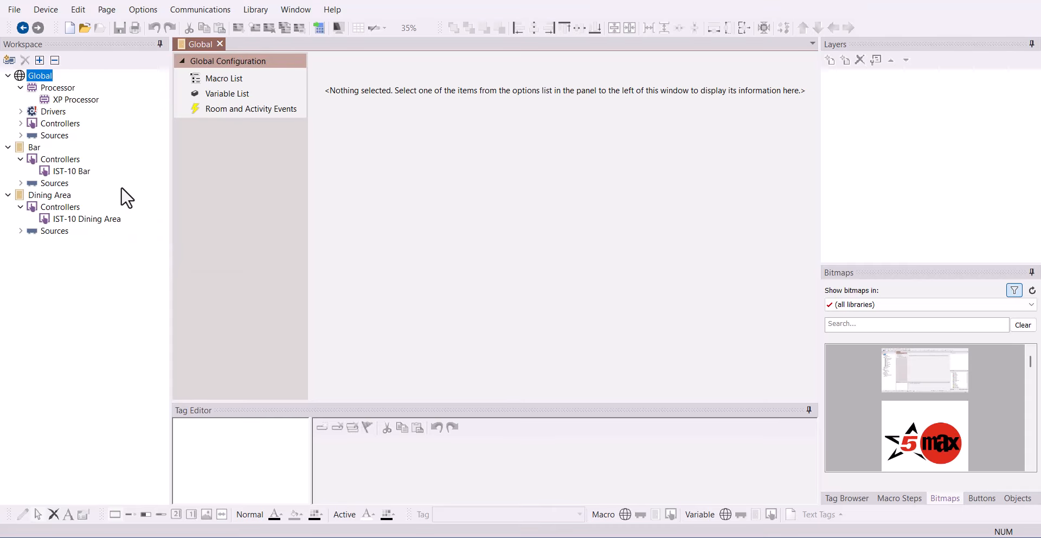
- View the IST-10 Bar and IST-10 Dining Area controllers and unlock the shared Weather Alert! layer
{"action": "left_click", "coordinate": [85, 173]}
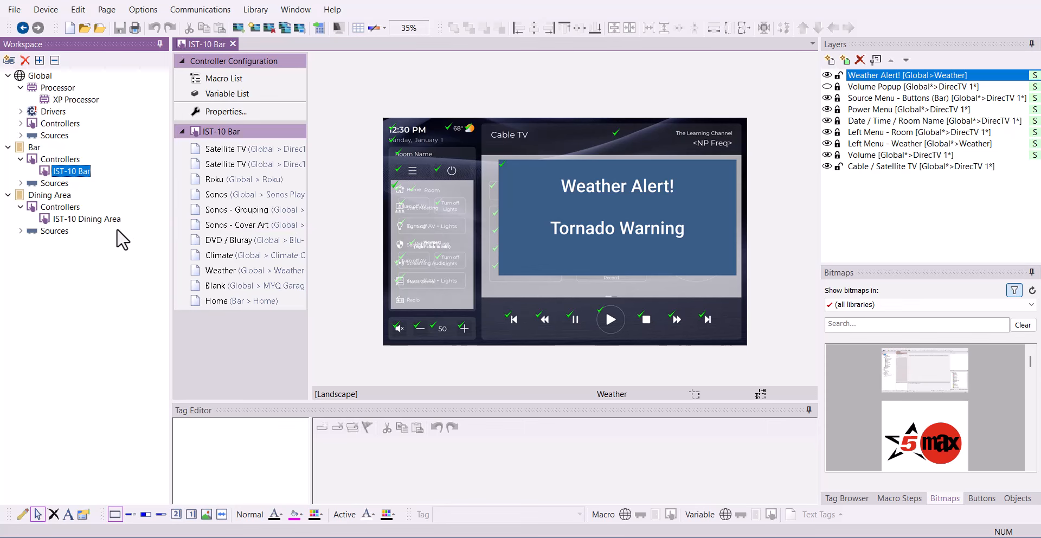
{"action": "left_click", "coordinate": [106, 219]}
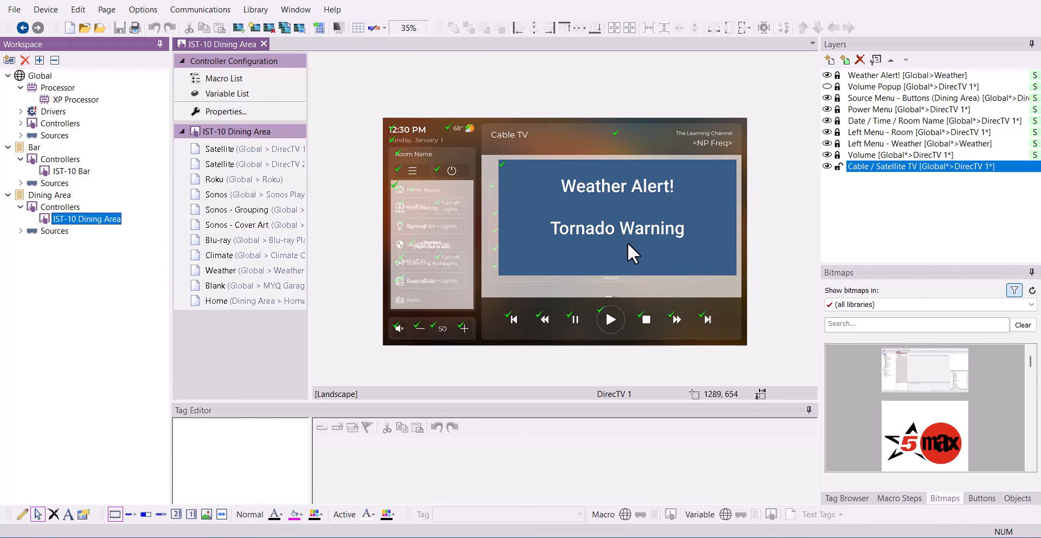
{"action": "left_click", "coordinate": [868, 75]}
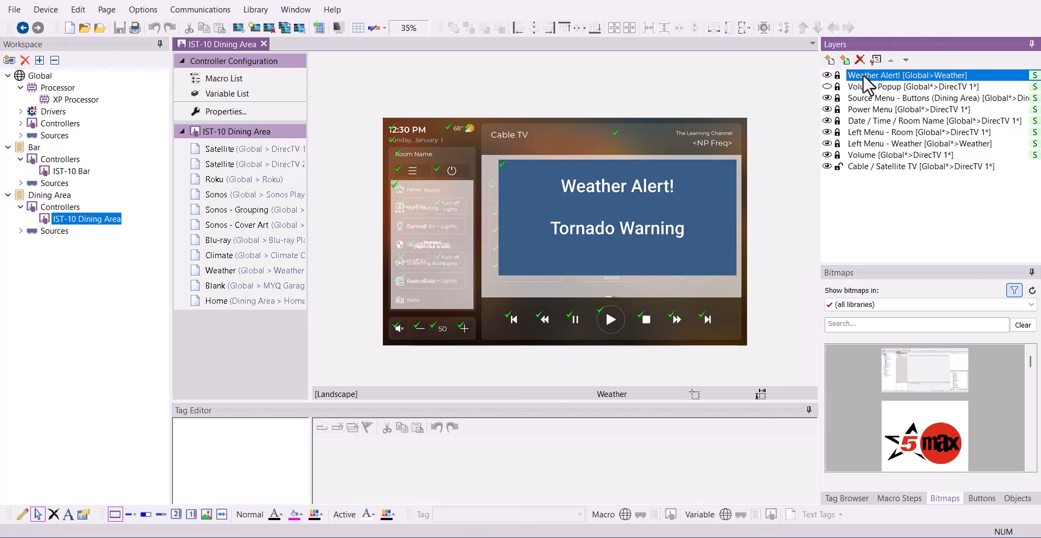
{"action": "left_click", "coordinate": [627, 197]}
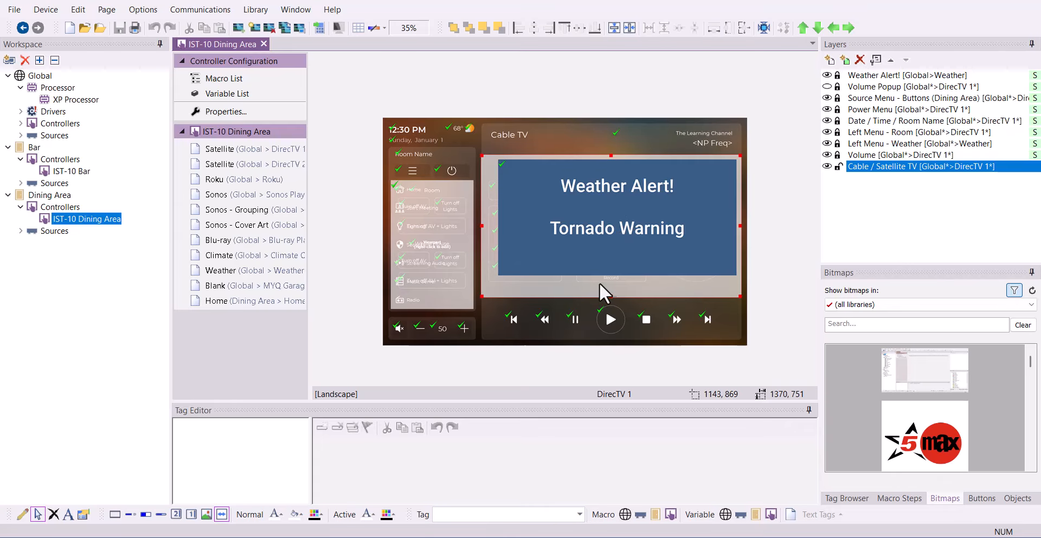
{"action": "left_click", "coordinate": [838, 75]}
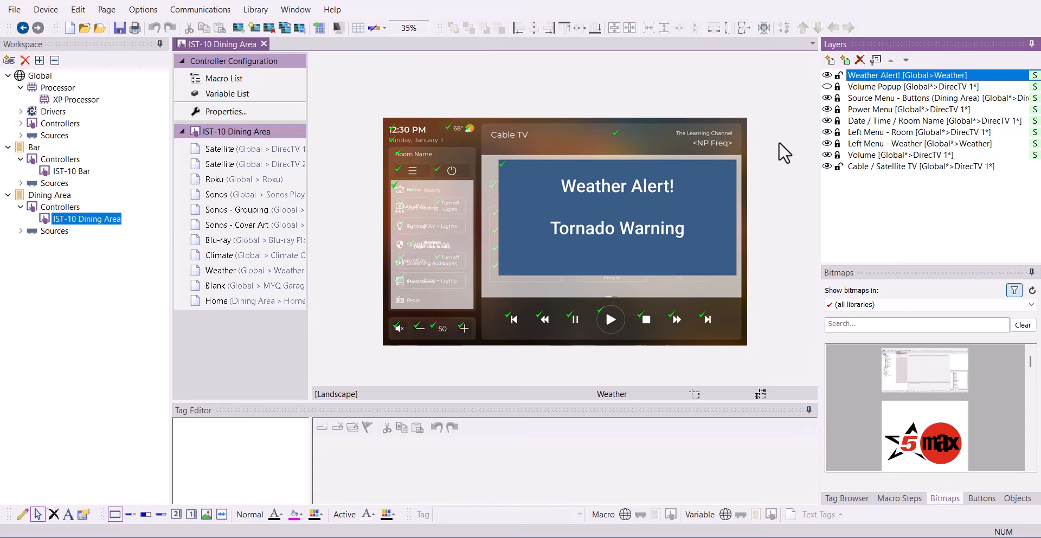
- Fill the Weather Alert! box on the IST-10 Bar controller with red and check the IST-10 Dining Area page
{"action": "left_click", "coordinate": [82, 172]}
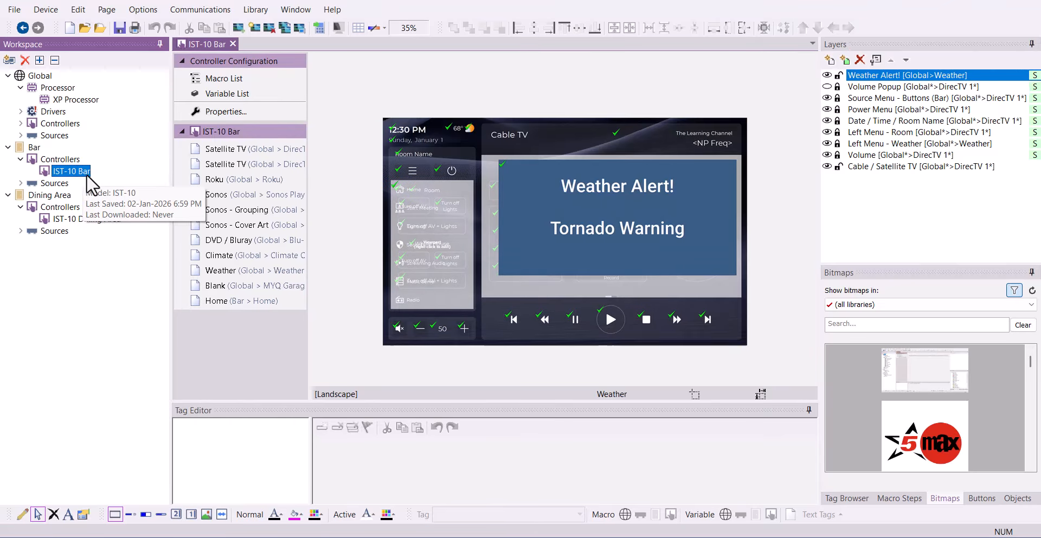
{"action": "left_click", "coordinate": [554, 193]}
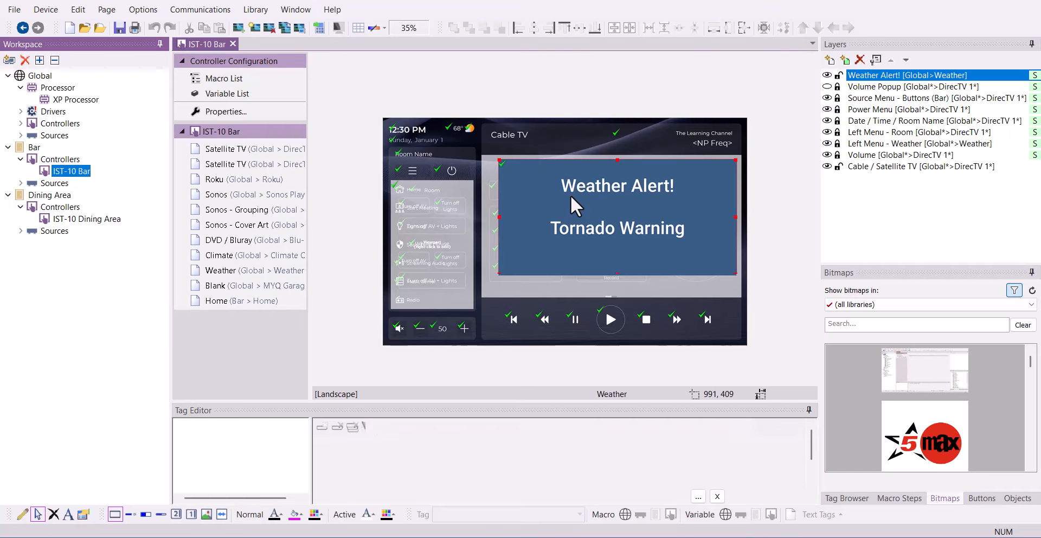
{"action": "left_click", "coordinate": [297, 514]}
{"action": "left_click", "coordinate": [296, 455]}
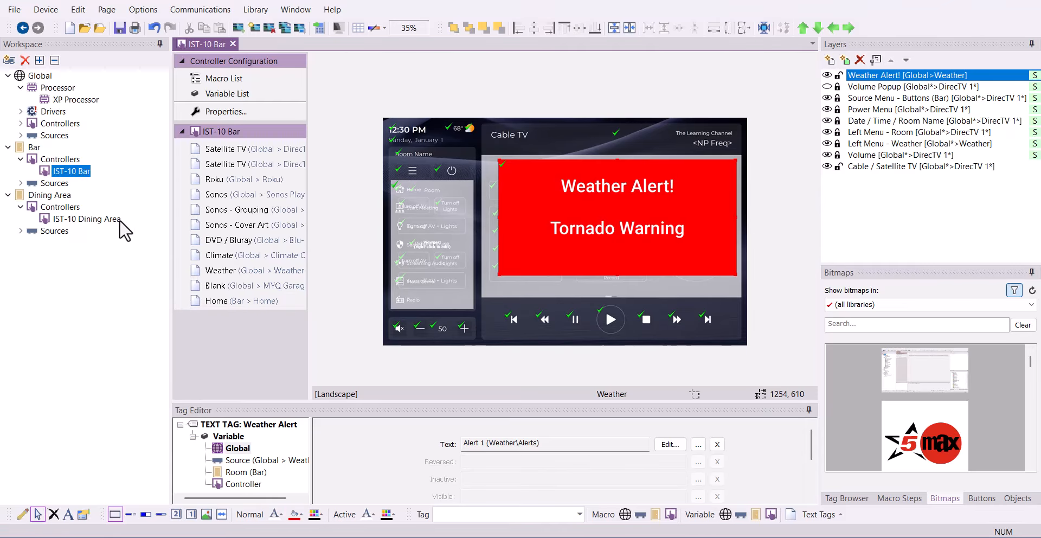
{"action": "left_click", "coordinate": [107, 218]}
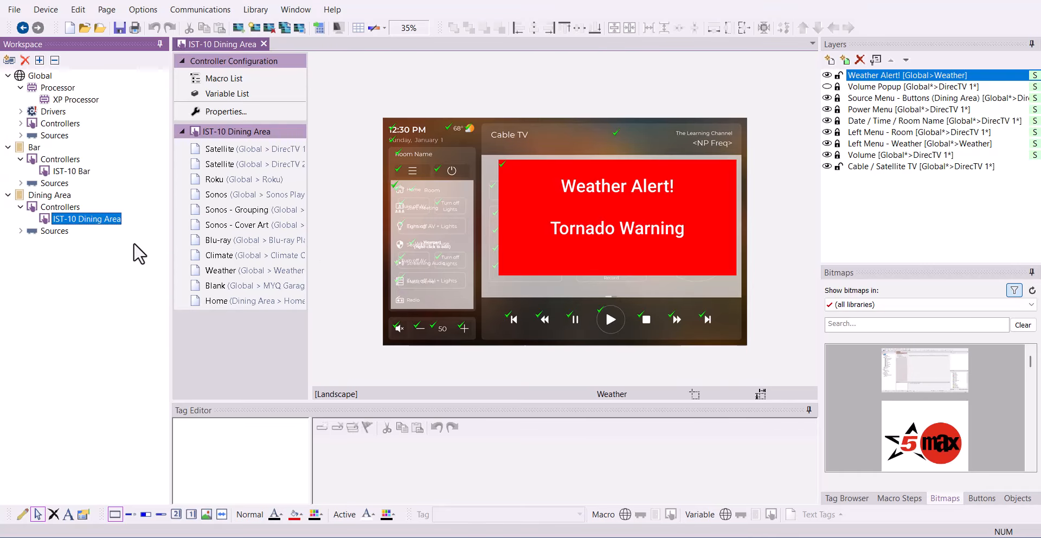
- Disconnect the shared layers of the IST-10 Bar controller, creating independent copies for it
{"action": "left_click", "coordinate": [79, 167]}
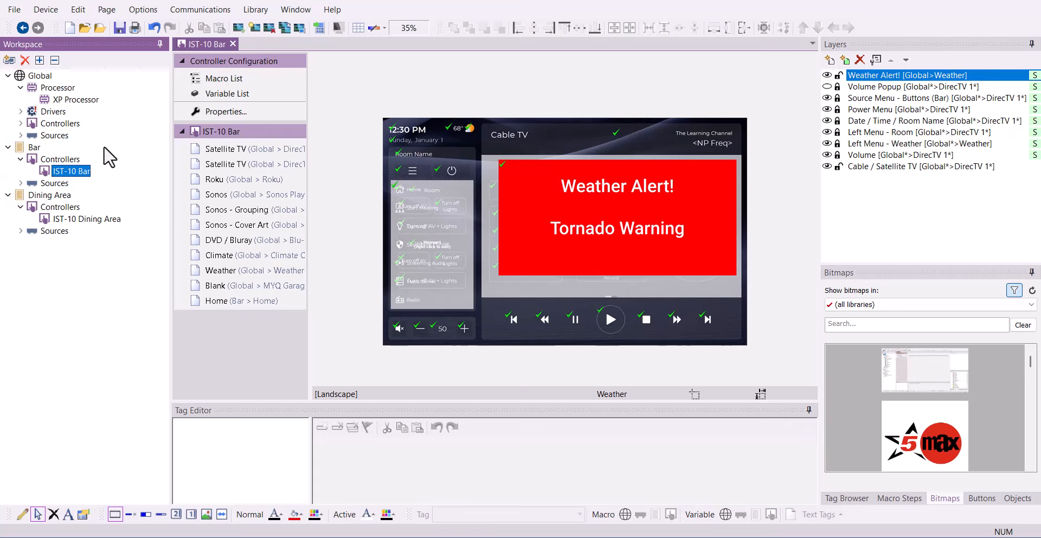
{"action": "left_click", "coordinate": [46, 9]}
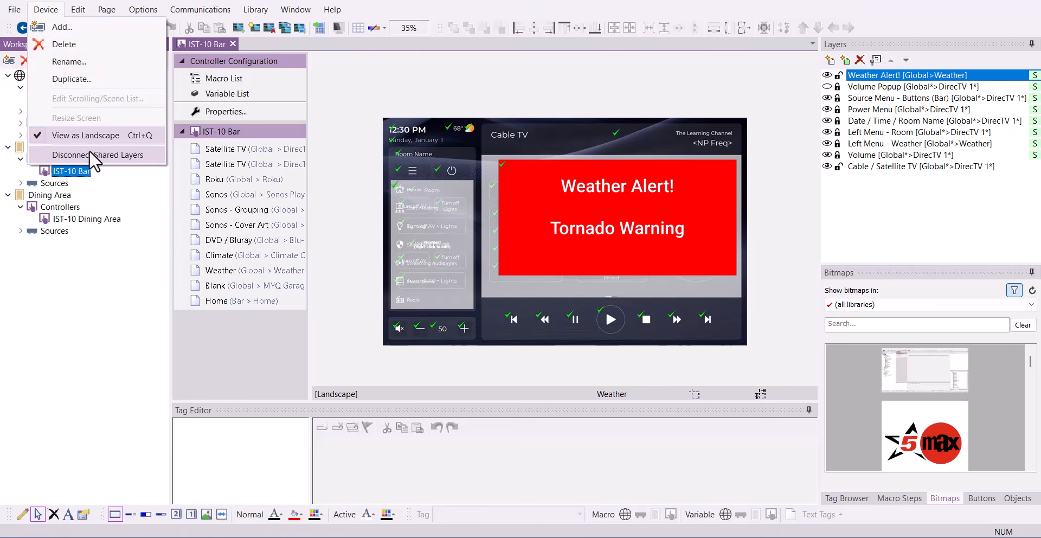
{"action": "left_click", "coordinate": [141, 156]}
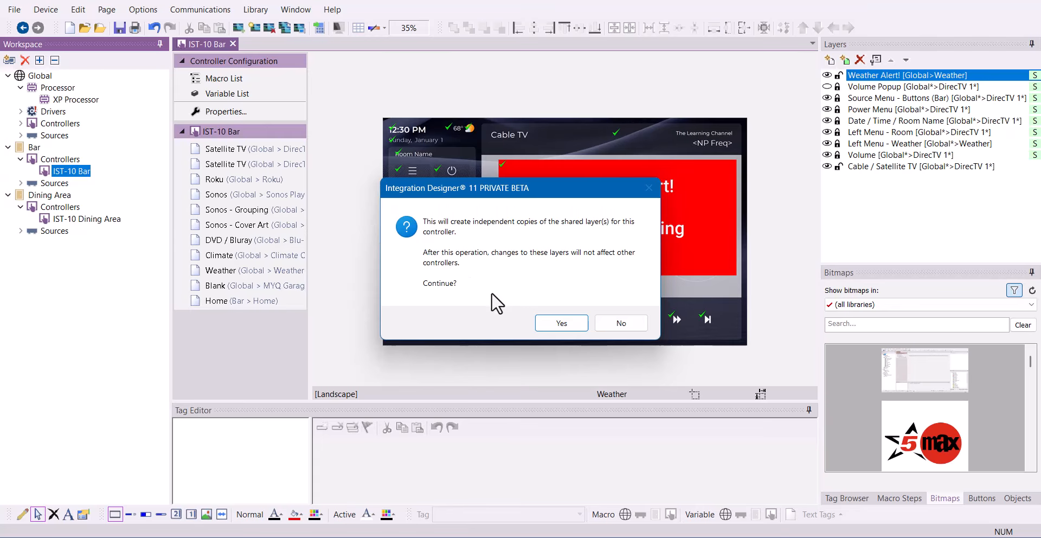
{"action": "left_click", "coordinate": [562, 323]}
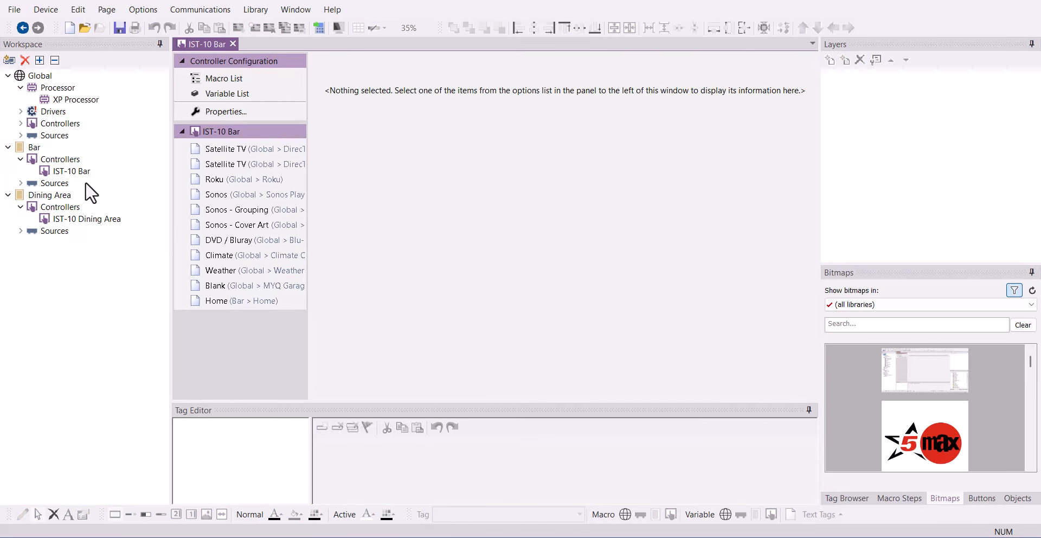
- Reopen the IST-10 Bar controller and move its weather alert box to the page's left edge, slightly higher
{"action": "left_click", "coordinate": [72, 170]}
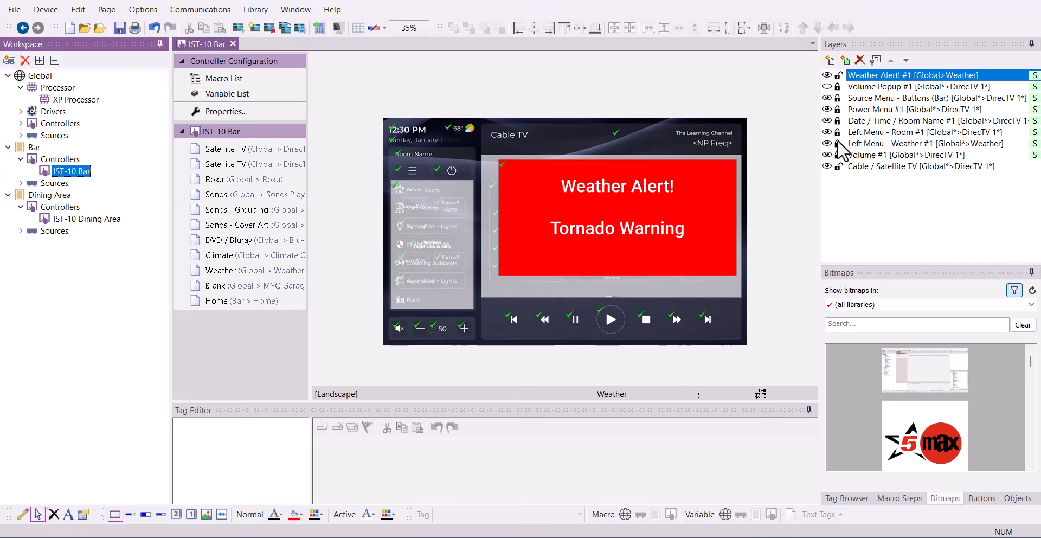
{"action": "left_click", "coordinate": [691, 216]}
{"action": "left_click_drag", "start_coordinate": [691, 216], "coordinate": [576, 200]}
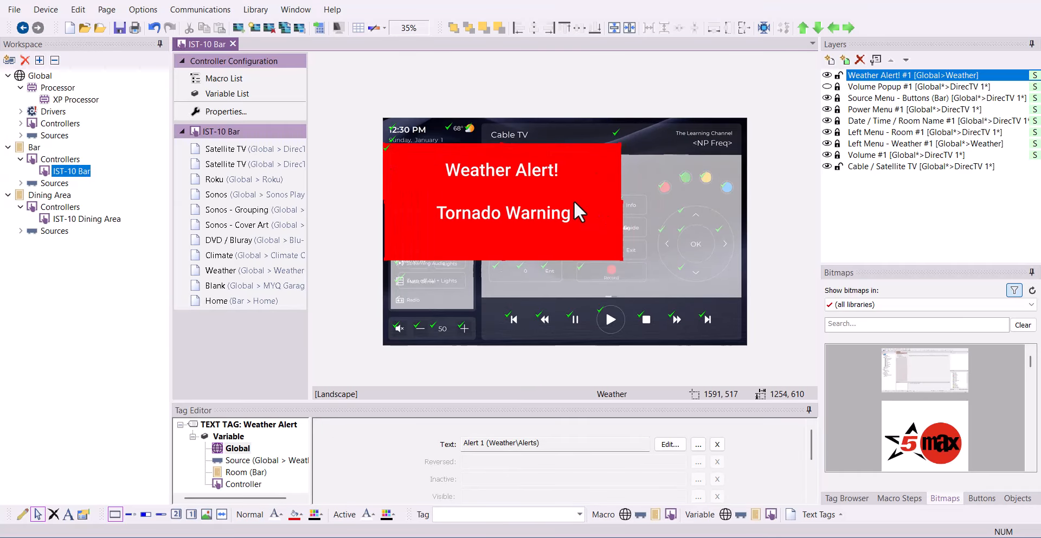
- Give the IST-10 Bar weather alert box a magenta fill and black text, and compare with the IST-10 Dining Area page
{"action": "left_click", "coordinate": [298, 515]}
{"action": "left_click", "coordinate": [296, 468]}
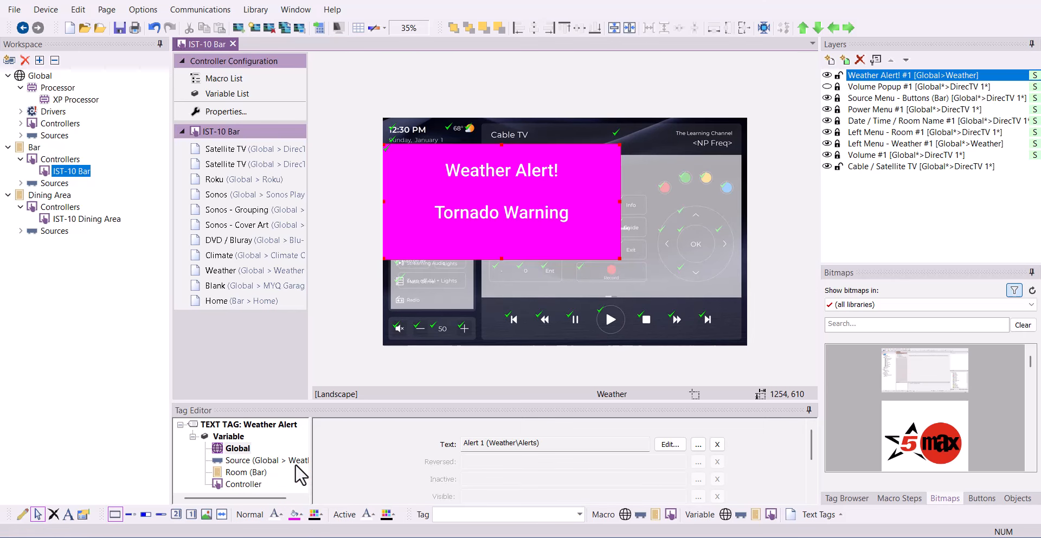
{"action": "left_click", "coordinate": [275, 514]}
{"action": "left_click", "coordinate": [275, 431]}
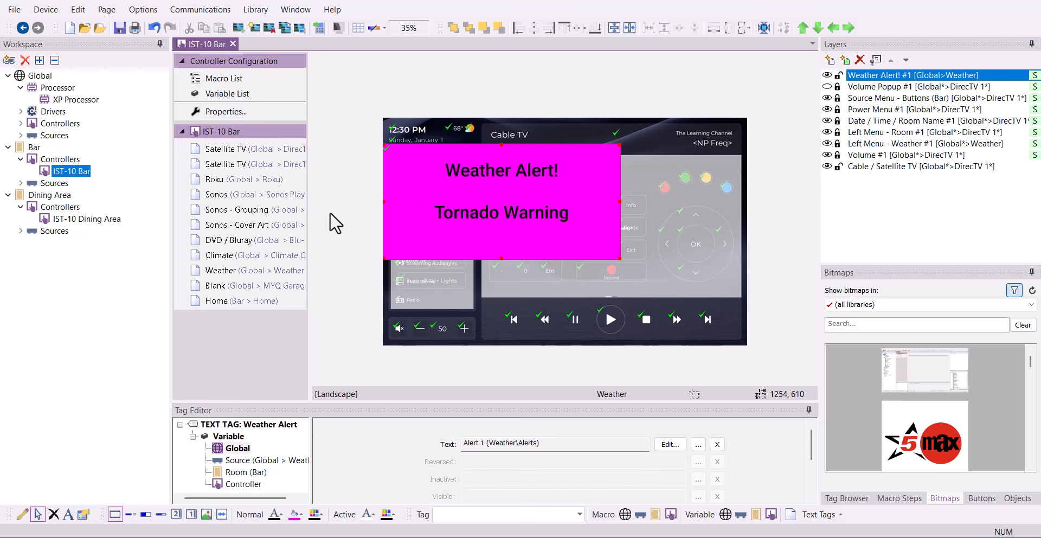
{"action": "left_click", "coordinate": [87, 219]}
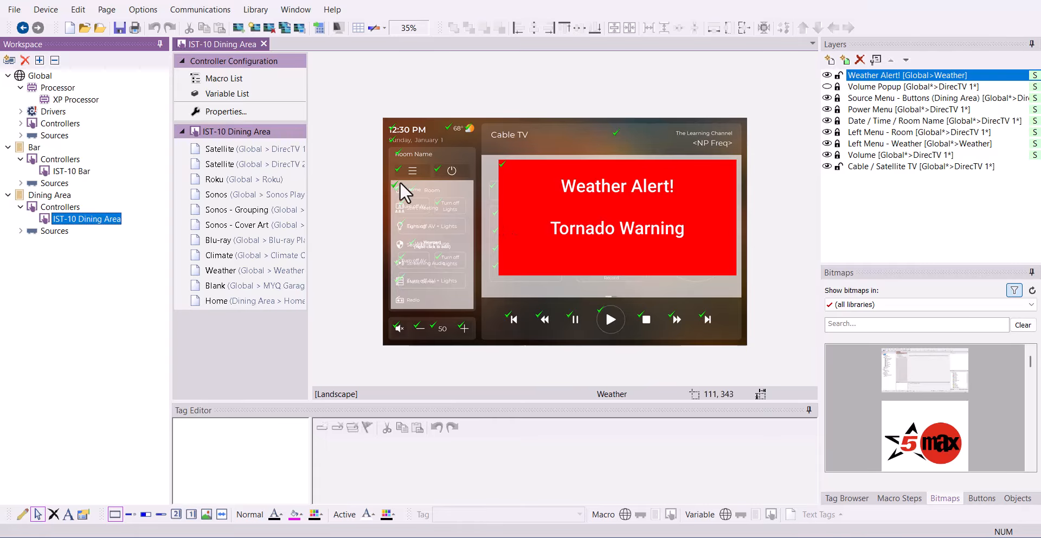
- Enable the automatic reboot schedule in the XP Processor's events, trying the Daily frequency before setting it back to Weekly
{"action": "double_click", "coordinate": [78, 99]}
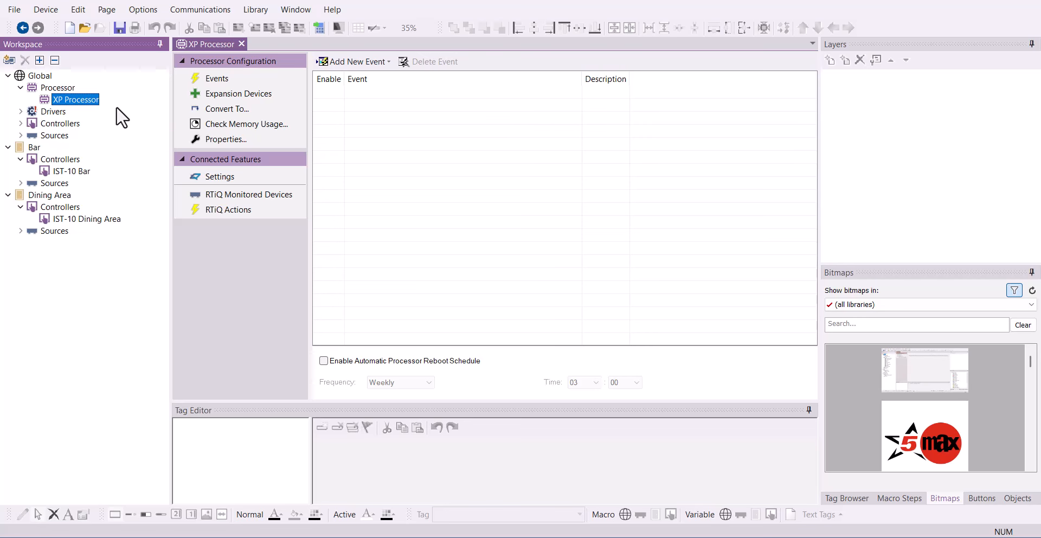
{"action": "left_click", "coordinate": [230, 79]}
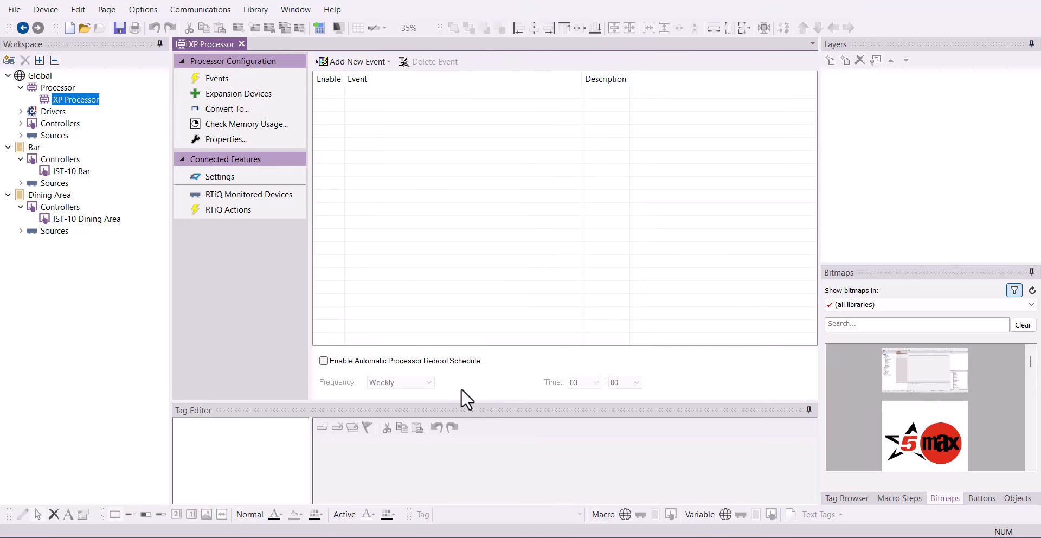
{"action": "left_click", "coordinate": [330, 362]}
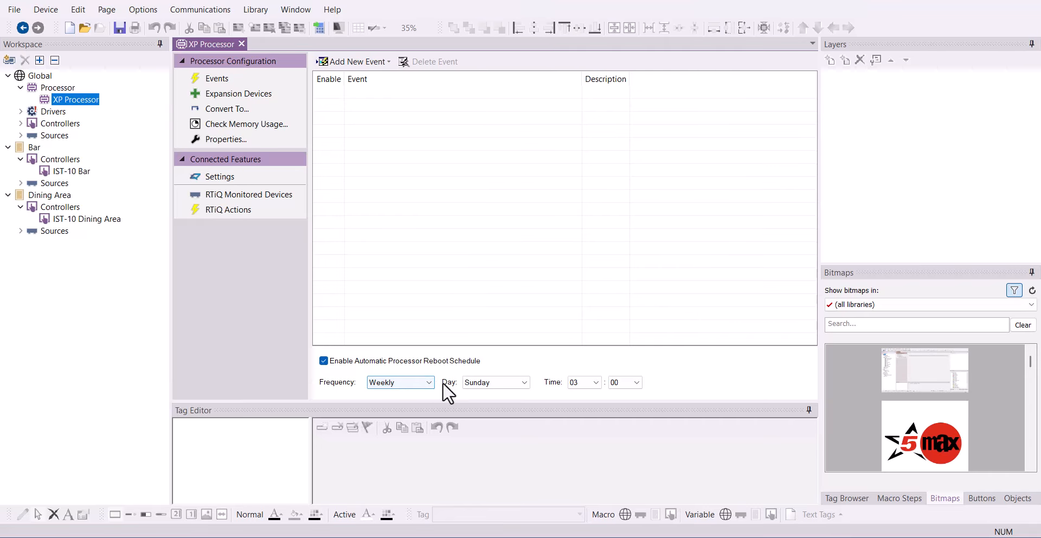
{"action": "left_click", "coordinate": [421, 384]}
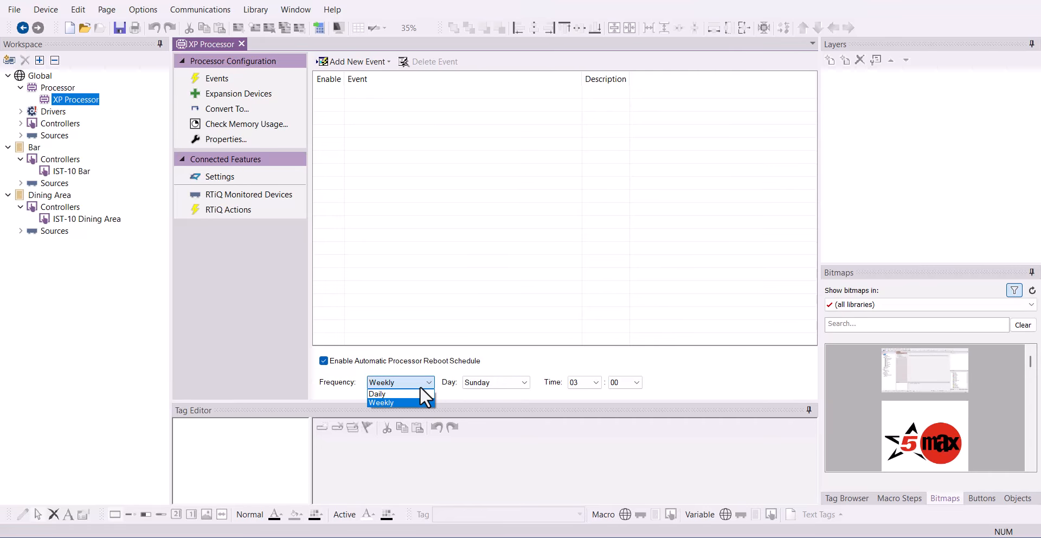
{"action": "left_click", "coordinate": [412, 395]}
{"action": "left_click", "coordinate": [418, 384]}
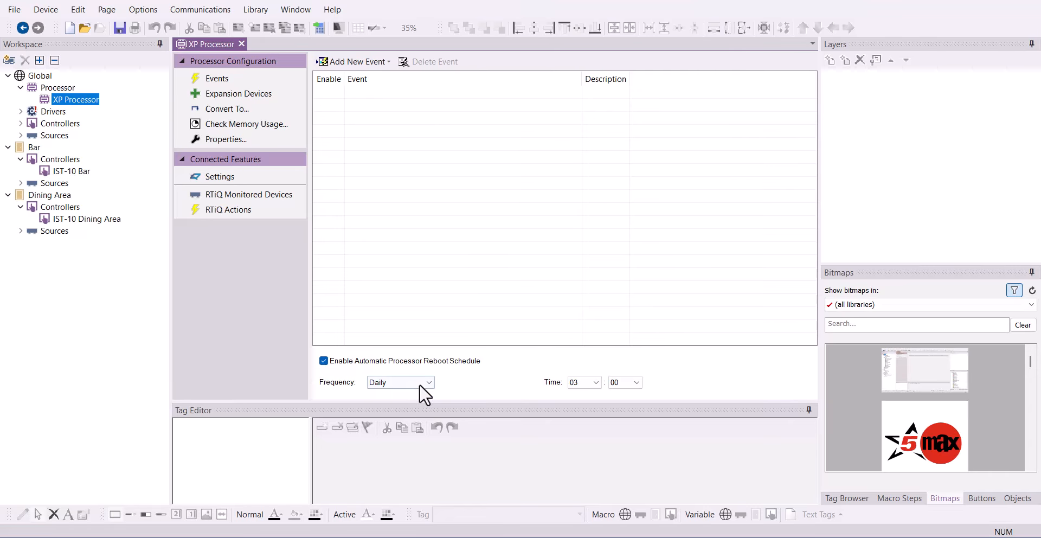
{"action": "left_click", "coordinate": [414, 400]}
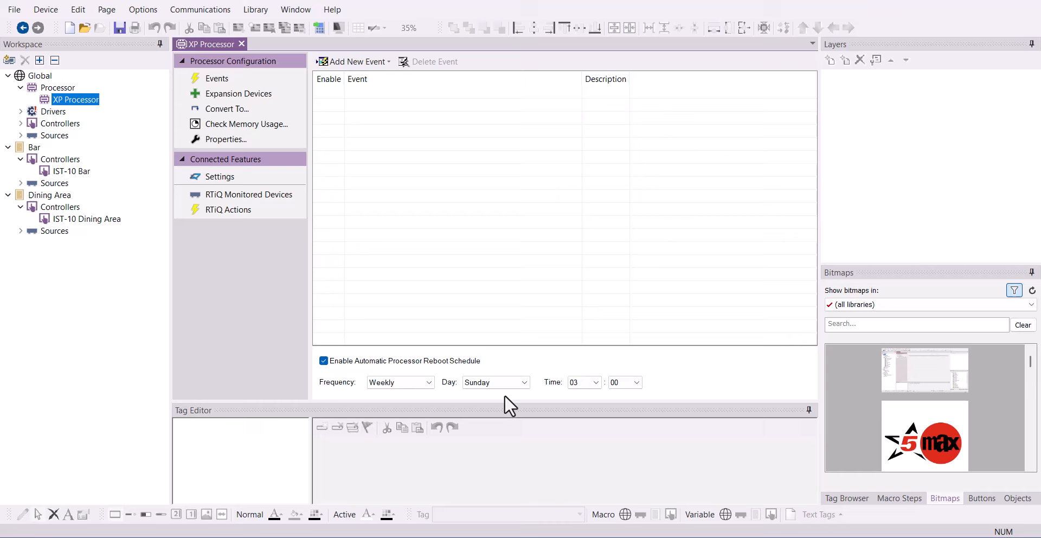
- Look over the hour and minute choices for the processor's scheduled reboot time
{"action": "left_click", "coordinate": [596, 383]}
{"action": "left_click", "coordinate": [584, 371]}
{"action": "left_click", "coordinate": [632, 382]}
{"action": "left_click", "coordinate": [629, 480]}
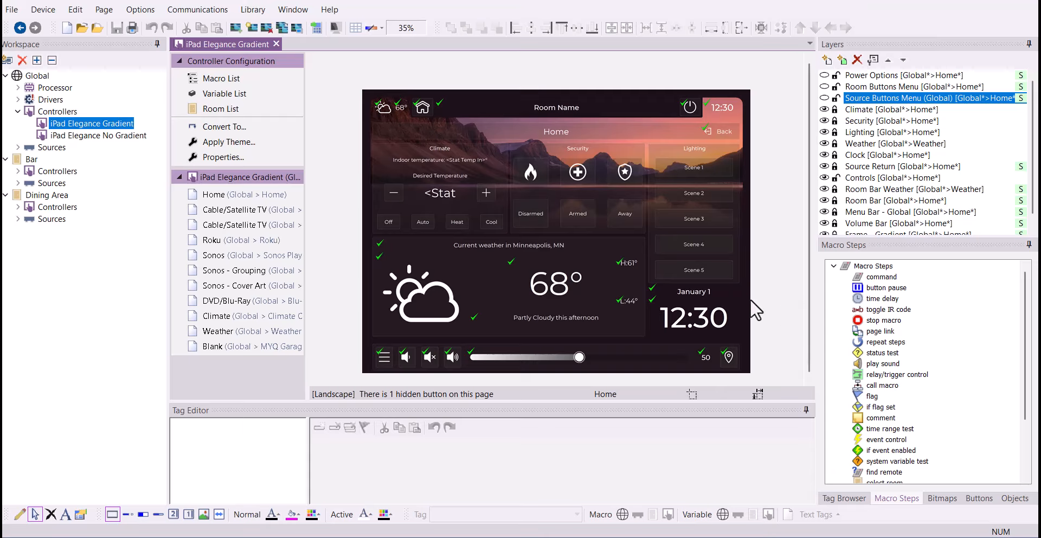
- View the Cable/Satellite TV and Roku pages of the iPad Elegance Gradient controller and return to its Home page
{"action": "left_click", "coordinate": [239, 211]}
{"action": "left_click", "coordinate": [238, 226]}
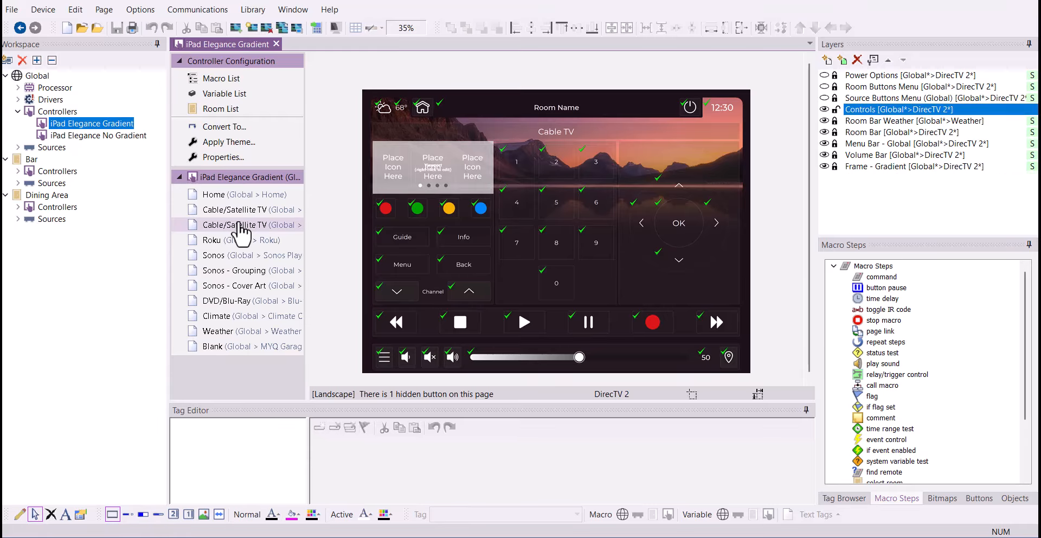
{"action": "left_click", "coordinate": [231, 240]}
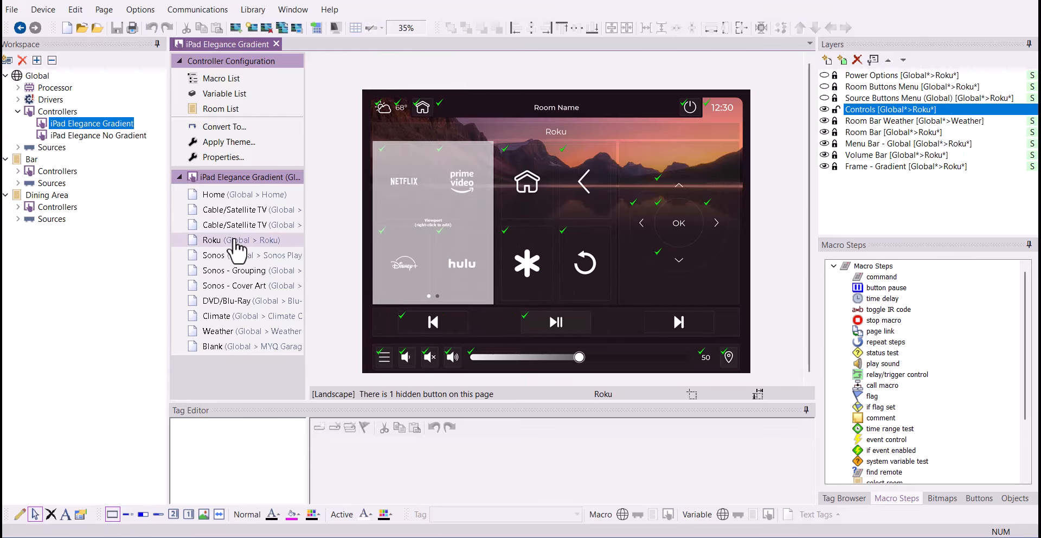
{"action": "left_click", "coordinate": [227, 194]}
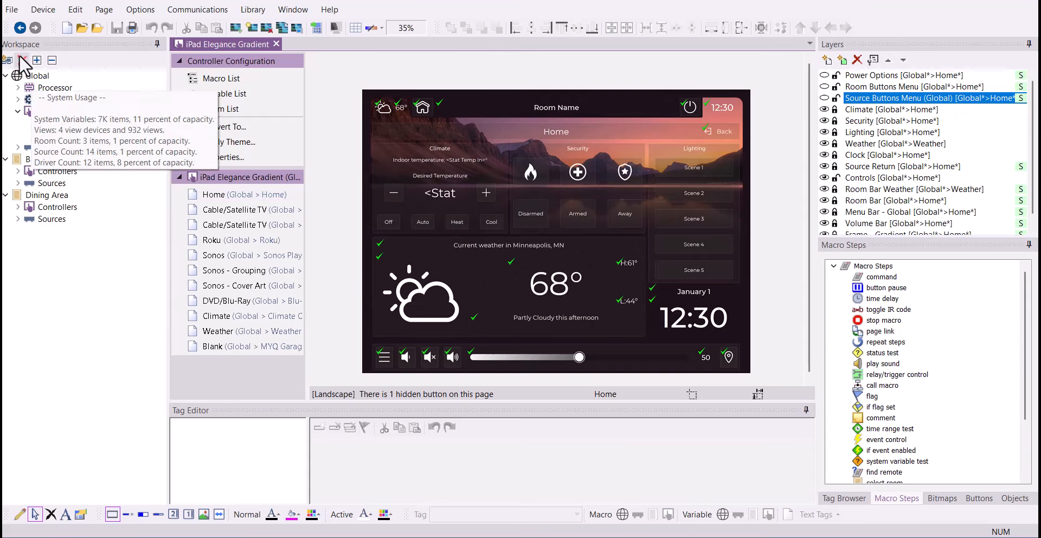
- Review the page templates and the Elegance menu and gradient options for a new RTiPanel (iPad), and close without adding it
{"action": "left_click", "coordinate": [37, 60]}
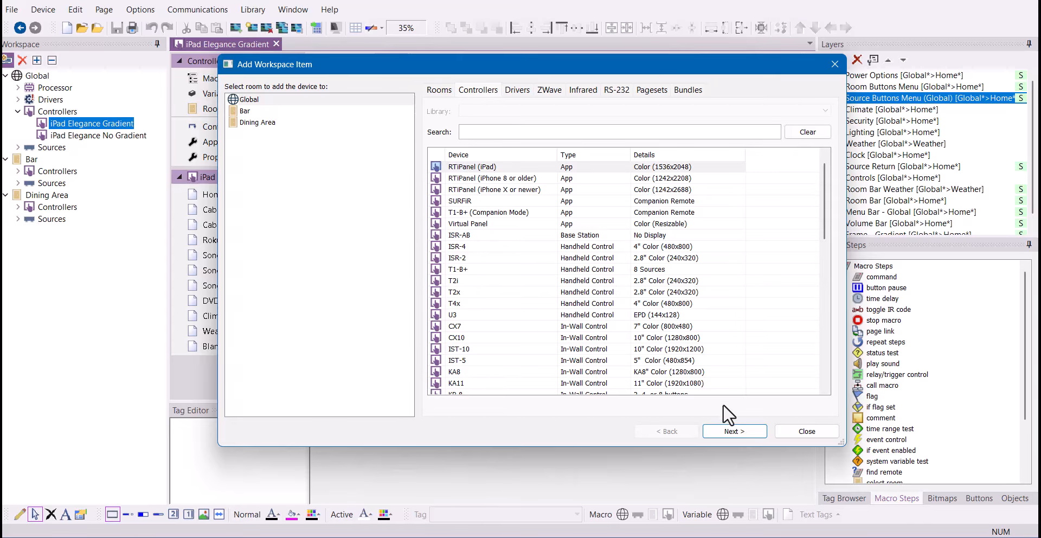
{"action": "left_click", "coordinate": [732, 428]}
{"action": "left_click", "coordinate": [428, 186]}
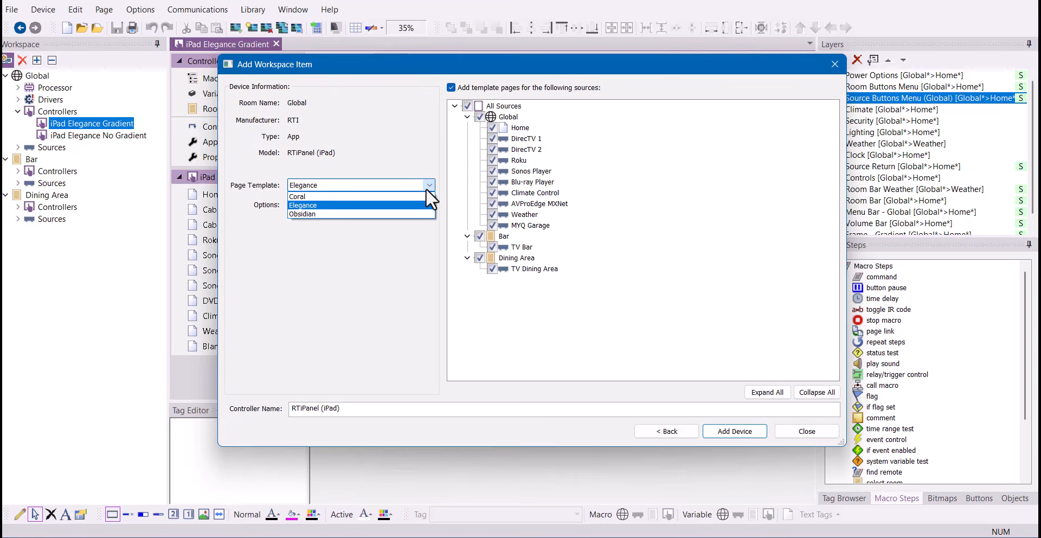
{"action": "left_click", "coordinate": [426, 188]}
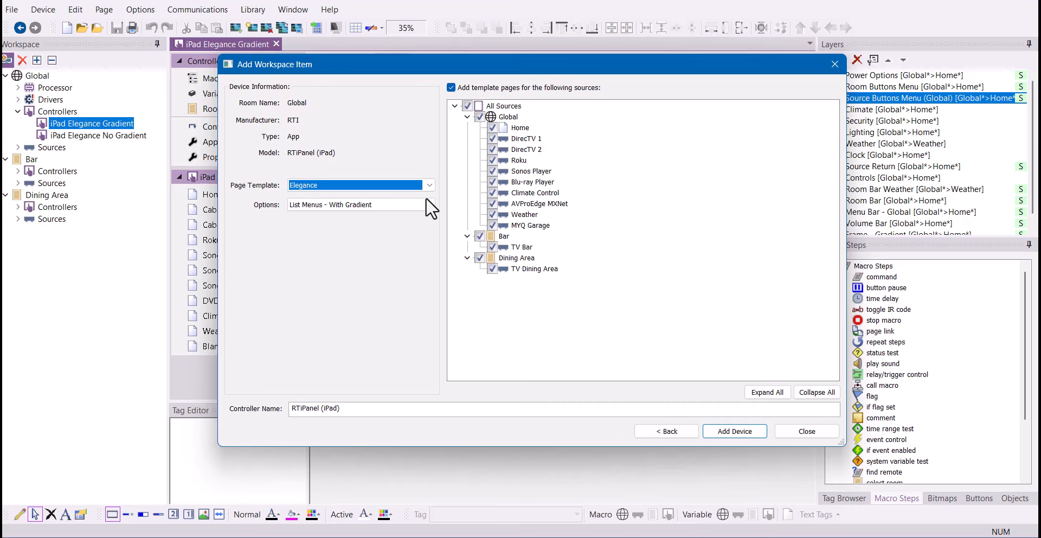
{"action": "left_click", "coordinate": [429, 204]}
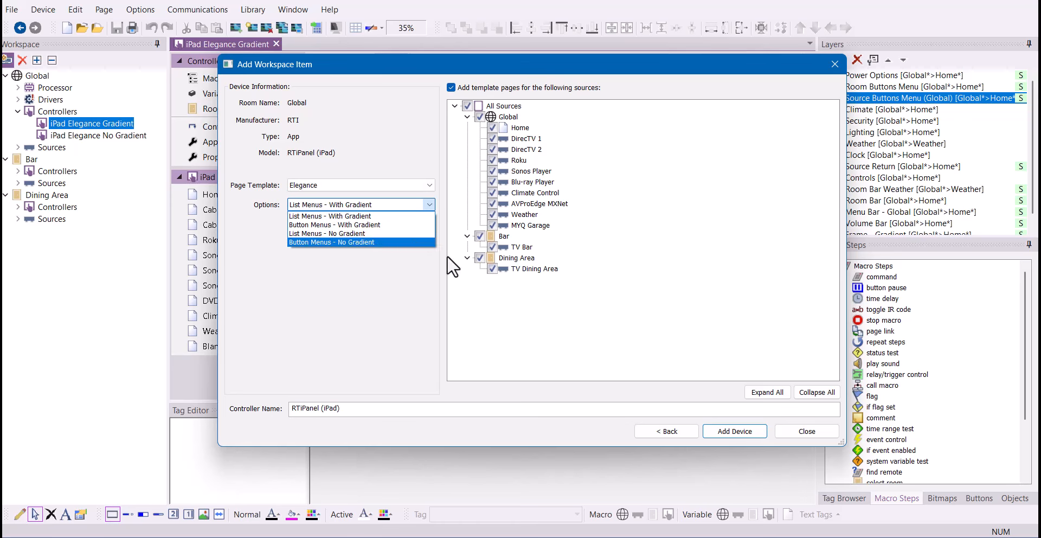
{"action": "left_click", "coordinate": [806, 430]}
{"action": "left_click", "coordinate": [801, 432]}
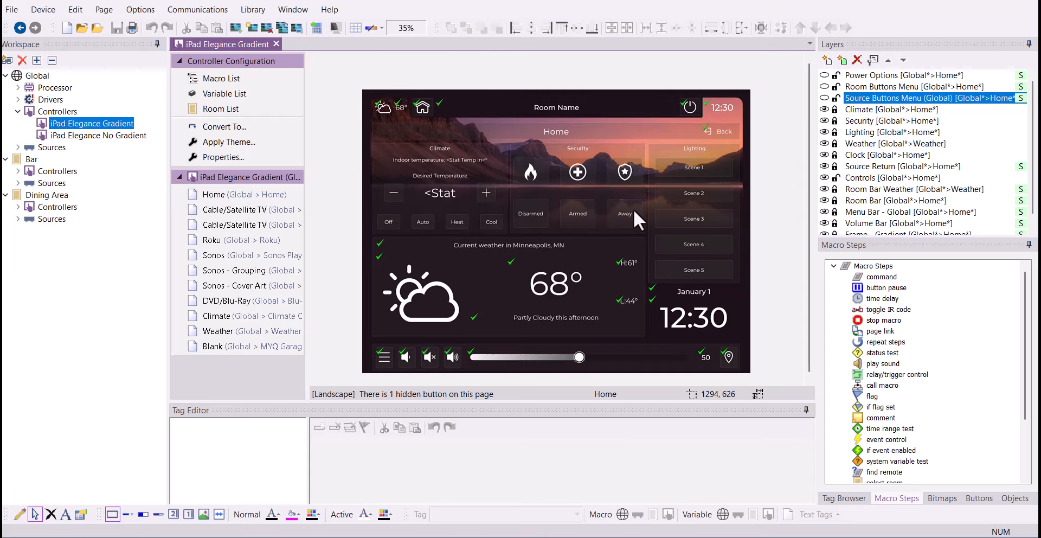
- Enlarge the layer list and toggle the Frame - Gradient layer off and on to compare the Home page
{"action": "left_click_drag", "start_coordinate": [889, 237], "coordinate": [892, 269]}
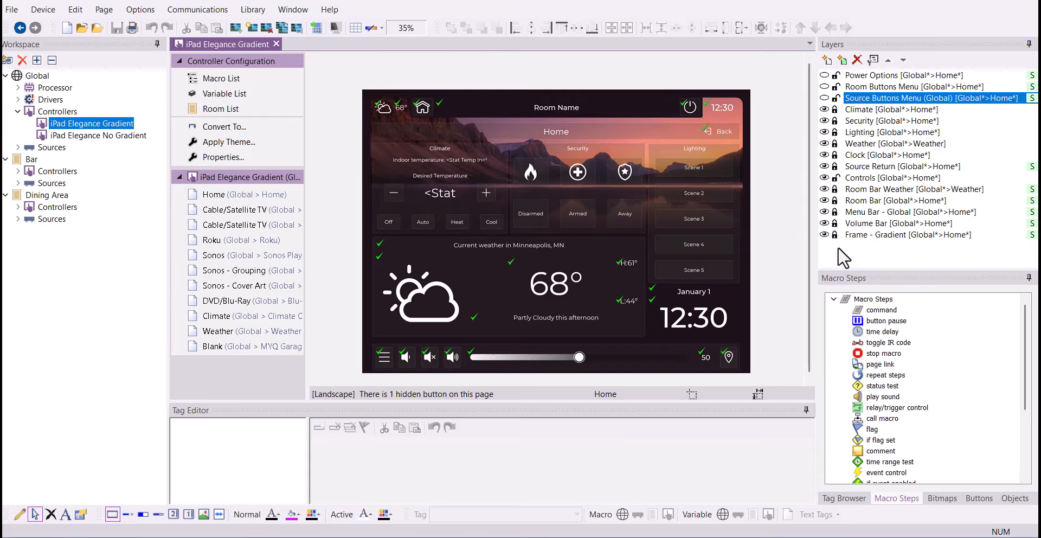
{"action": "left_click", "coordinate": [861, 235]}
{"action": "left_click", "coordinate": [824, 235]}
{"action": "left_click", "coordinate": [824, 234]}
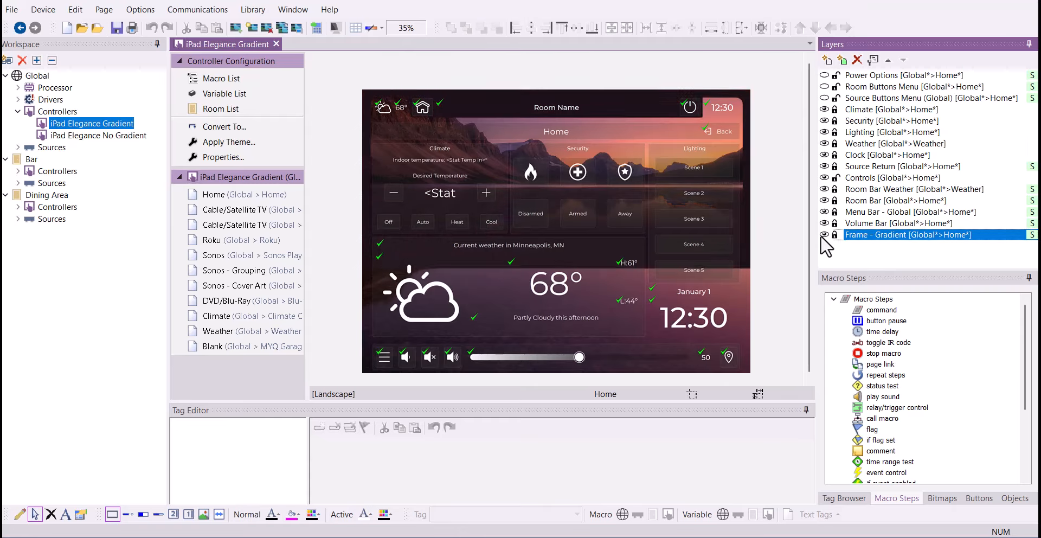
- Examine the gradient design on the Cable/Satellite TV, Roku, Sonos, DVD/Blu-Ray, Climate and Weather pages
{"action": "left_click", "coordinate": [293, 222]}
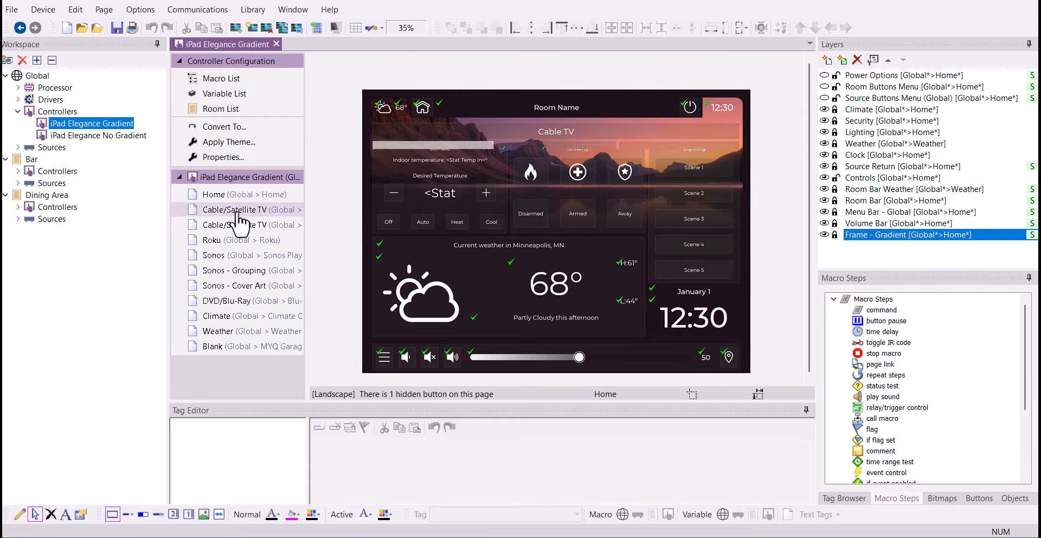
{"action": "left_click", "coordinate": [232, 241]}
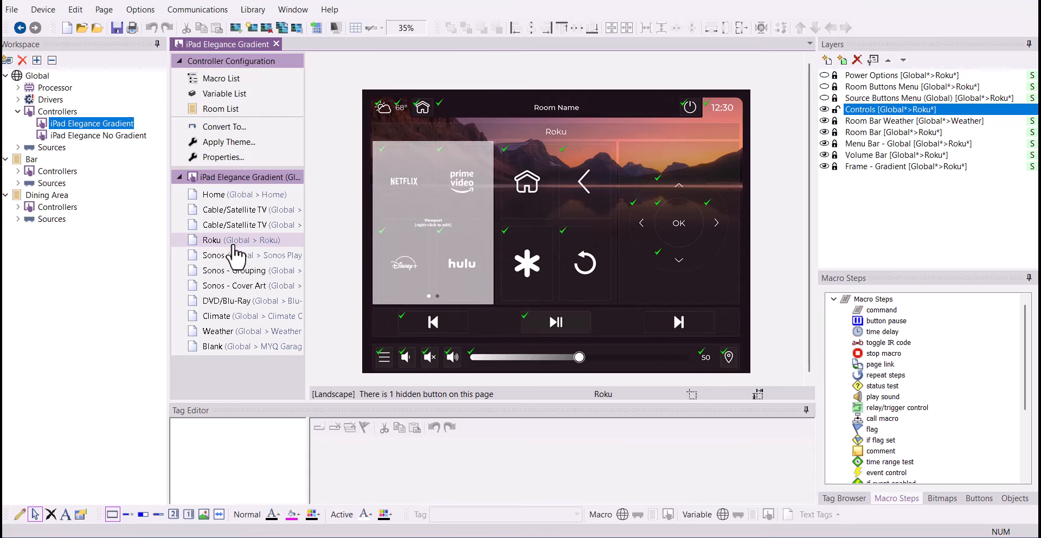
{"action": "left_click", "coordinate": [232, 256]}
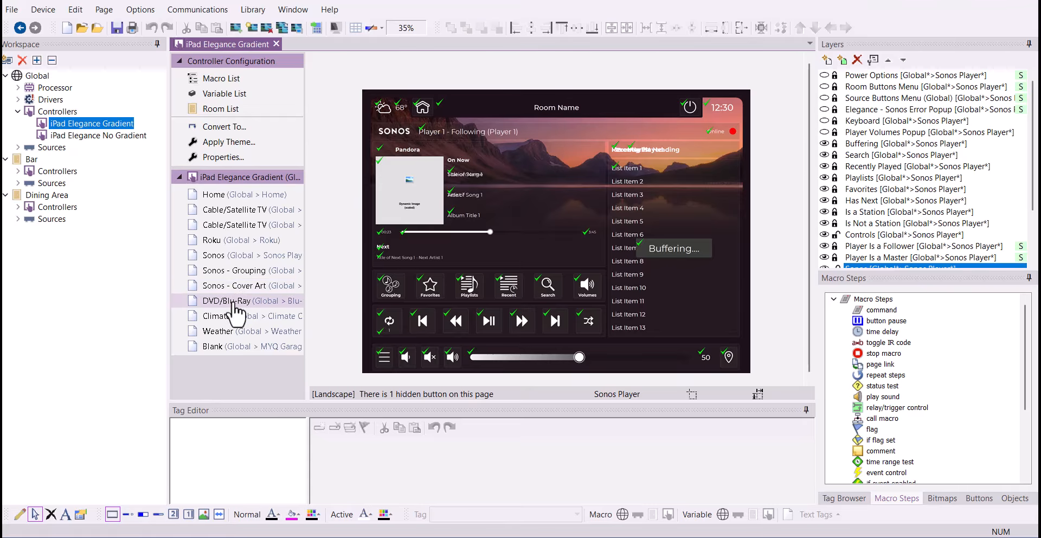
{"action": "left_click", "coordinate": [232, 302]}
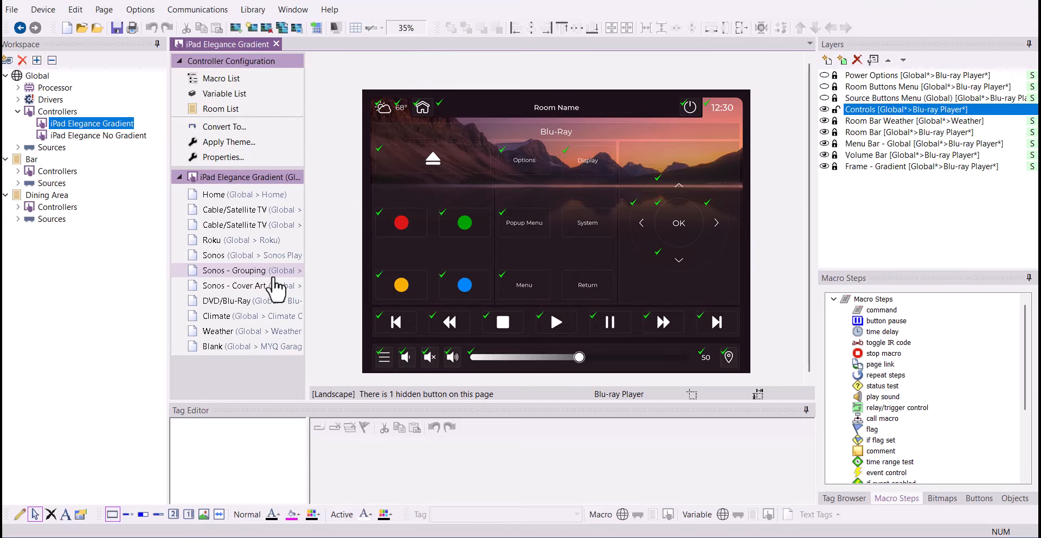
{"action": "left_click", "coordinate": [261, 317]}
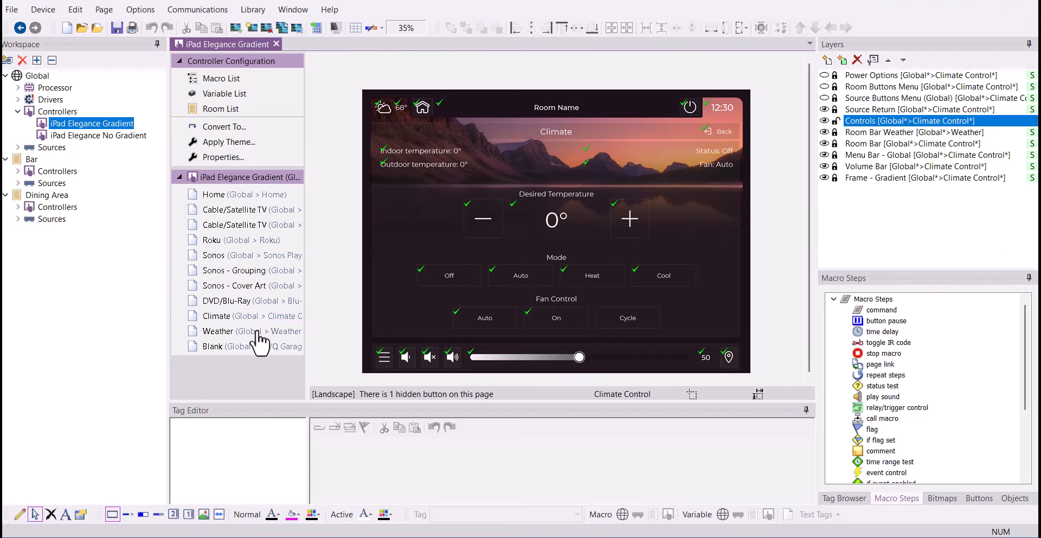
{"action": "left_click", "coordinate": [259, 329]}
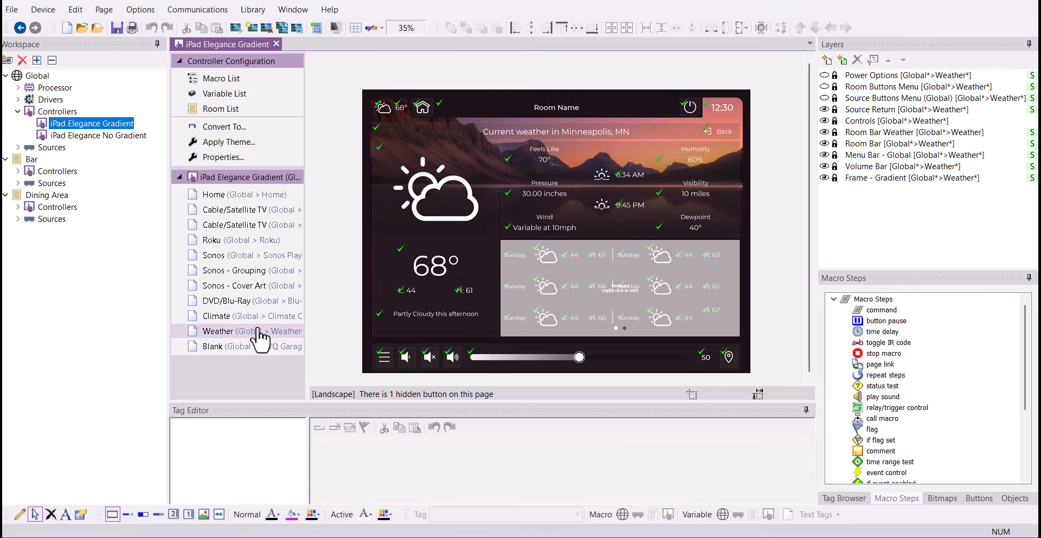
- Open the iPad Elegance No Gradient controller and toggle its Frame - No Gradient layer off and on
{"action": "left_click", "coordinate": [112, 134]}
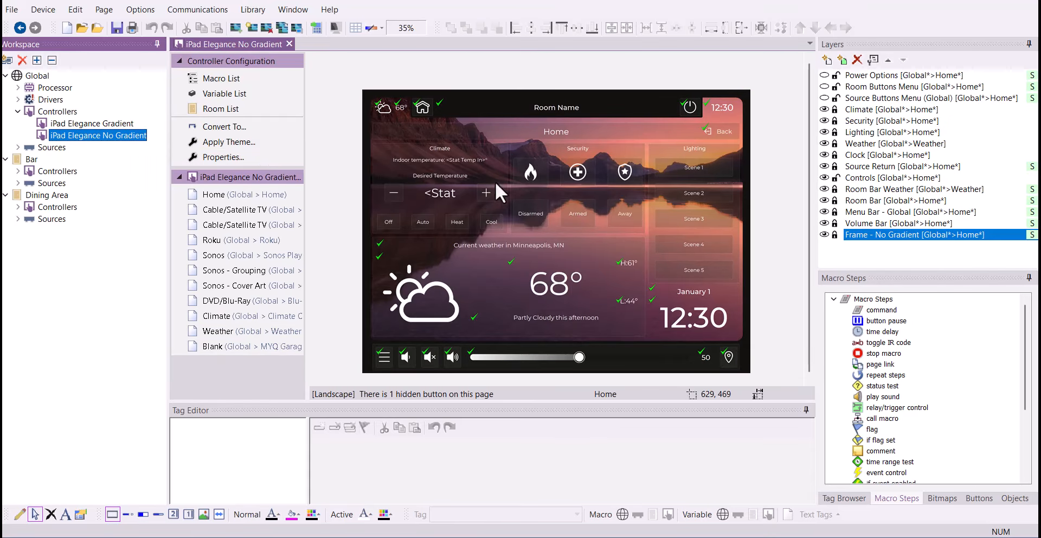
{"action": "left_click", "coordinate": [824, 235]}
{"action": "left_click", "coordinate": [824, 235]}
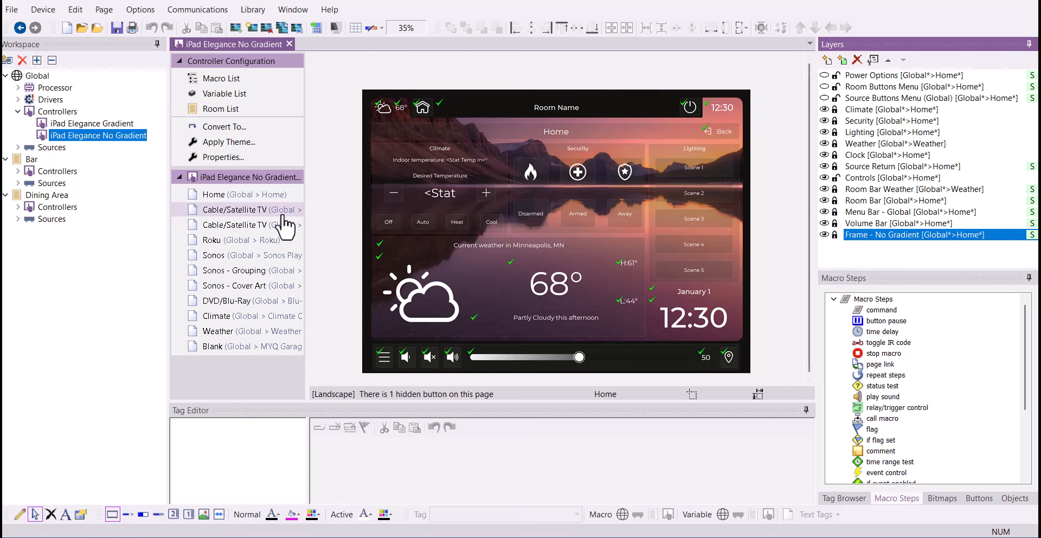
- Examine the Cable/Satellite TV, Roku and Sonos pages of the iPad Elegance No Gradient controller
{"action": "left_click", "coordinate": [264, 212]}
{"action": "left_click", "coordinate": [264, 224]}
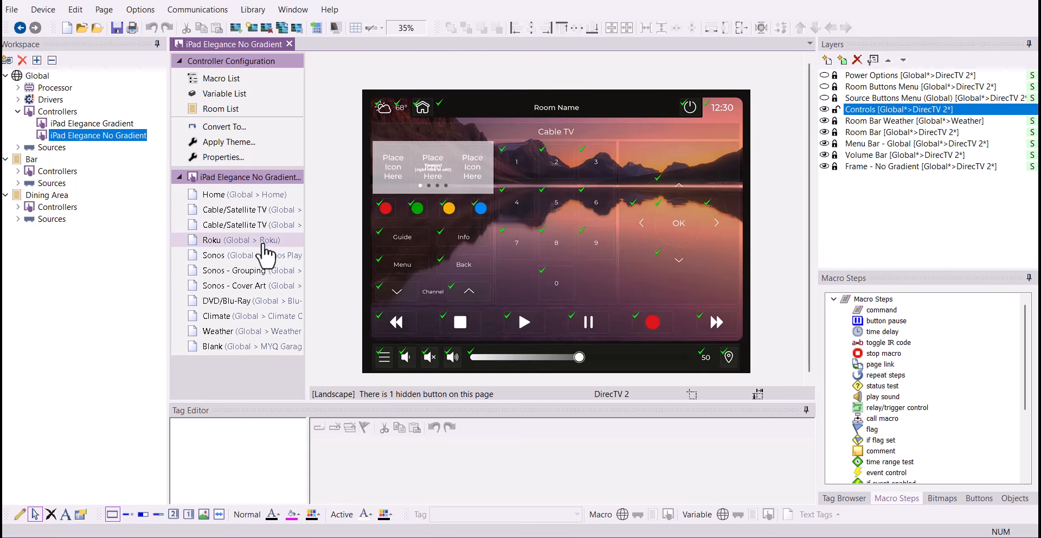
{"action": "left_click", "coordinate": [262, 240]}
{"action": "left_click", "coordinate": [258, 257]}
- Reopen the iPad Elegance Gradient controller, show its Source Buttons Menu and Room Buttons Menu layers, and briefly preview the Power Options layer
{"action": "double_click", "coordinate": [111, 124]}
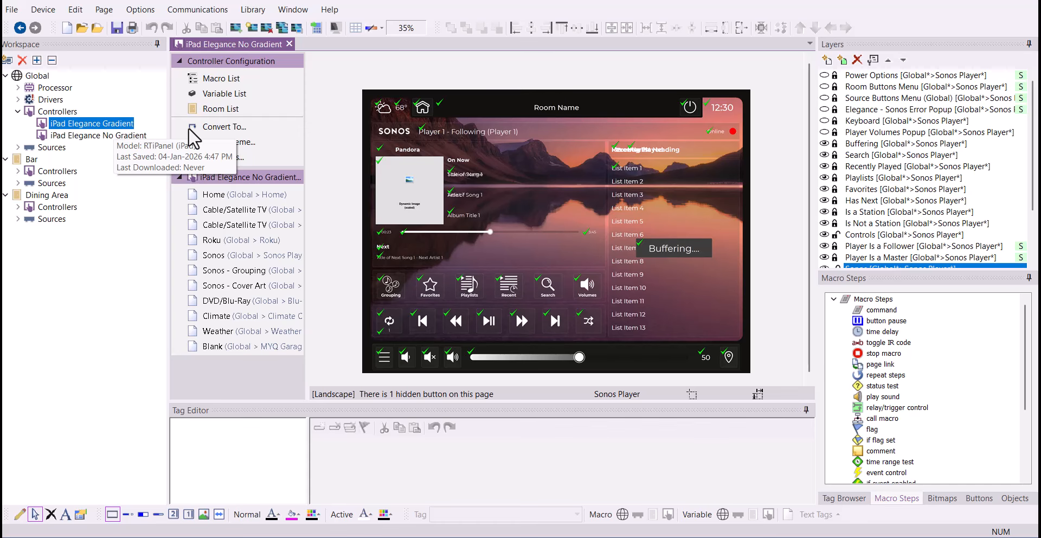
{"action": "left_click", "coordinate": [824, 97]}
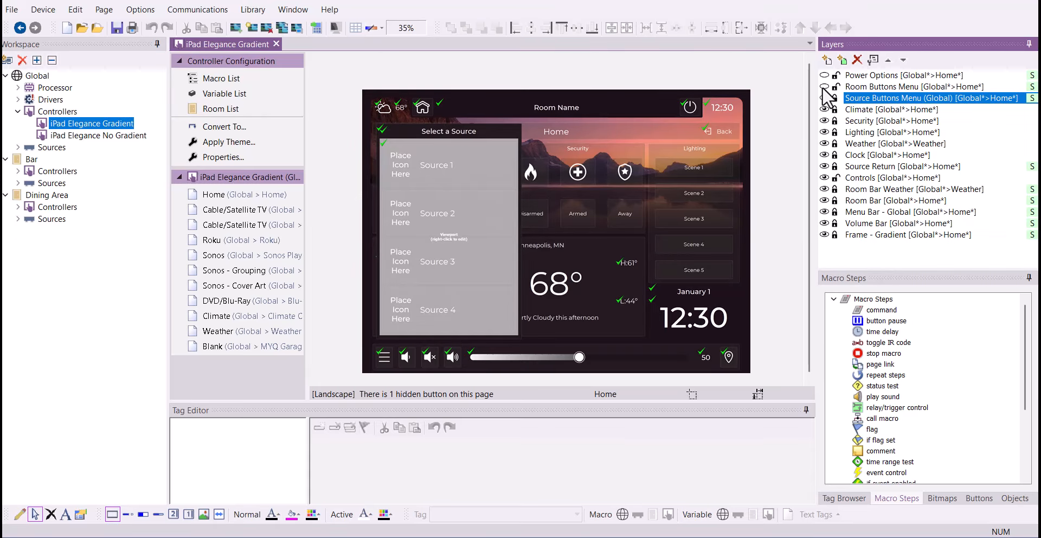
{"action": "left_click", "coordinate": [824, 87]}
{"action": "left_click", "coordinate": [824, 75]}
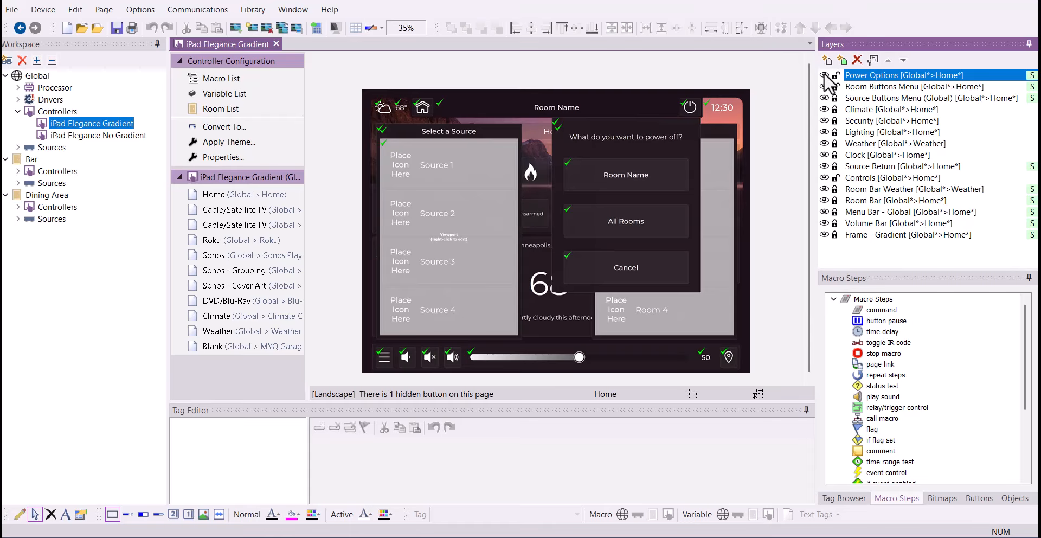
{"action": "left_click", "coordinate": [824, 76]}
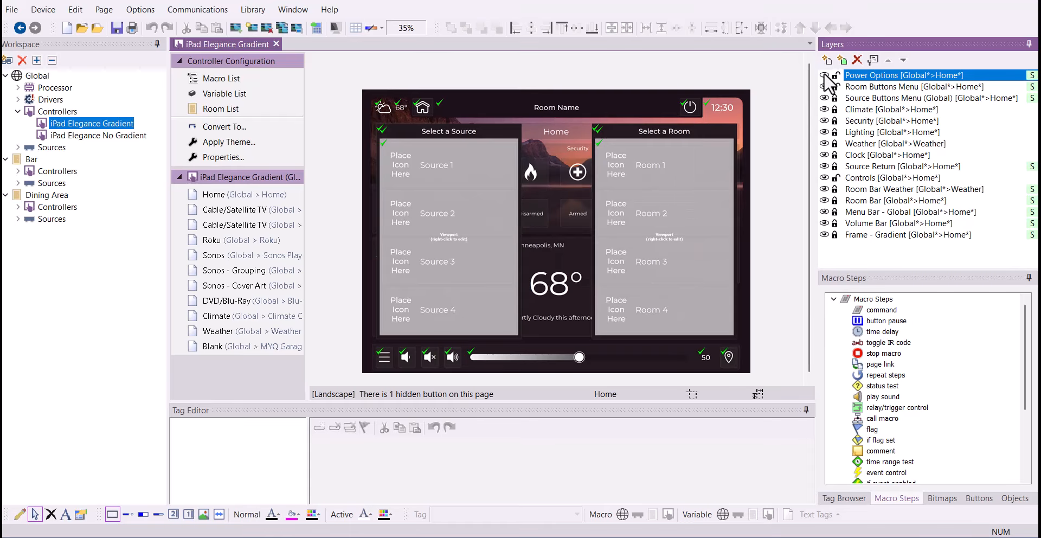
- Inspect the frames of the Select a Room viewport, exit its editor, and check the editing options of the Select a Source area
{"action": "right_click", "coordinate": [692, 186]}
{"action": "left_click", "coordinate": [761, 218]}
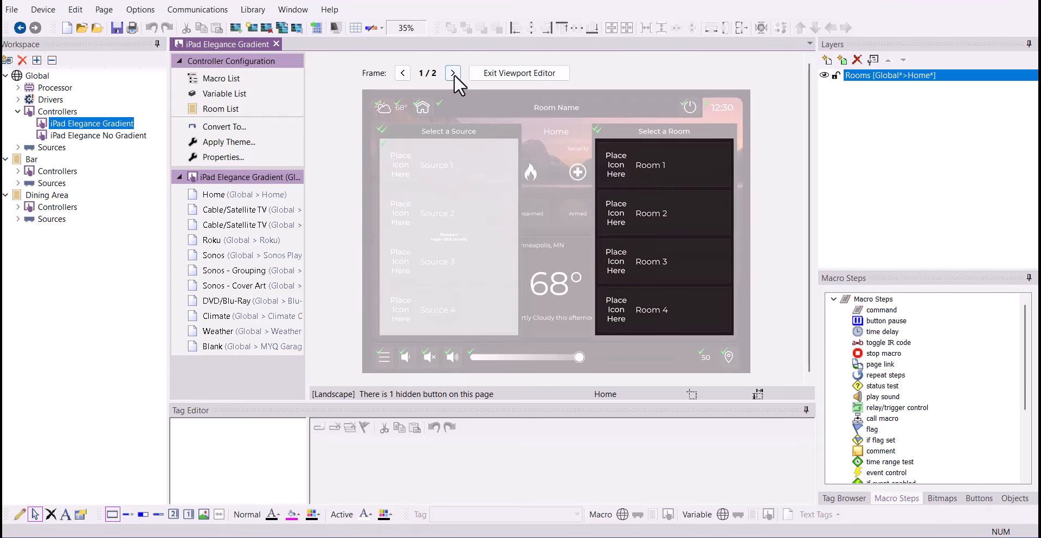
{"action": "left_click", "coordinate": [464, 202]}
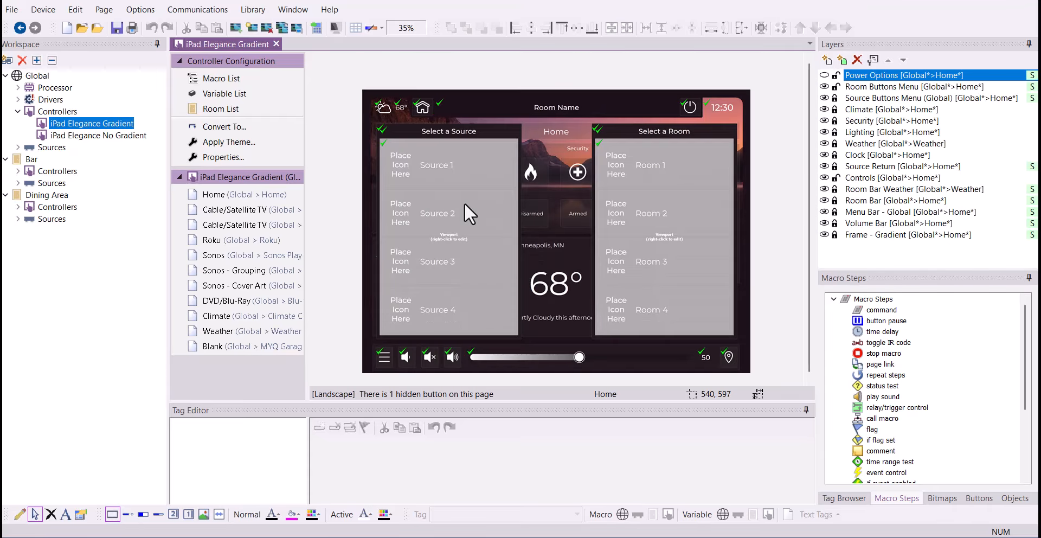
{"action": "right_click", "coordinate": [464, 203]}
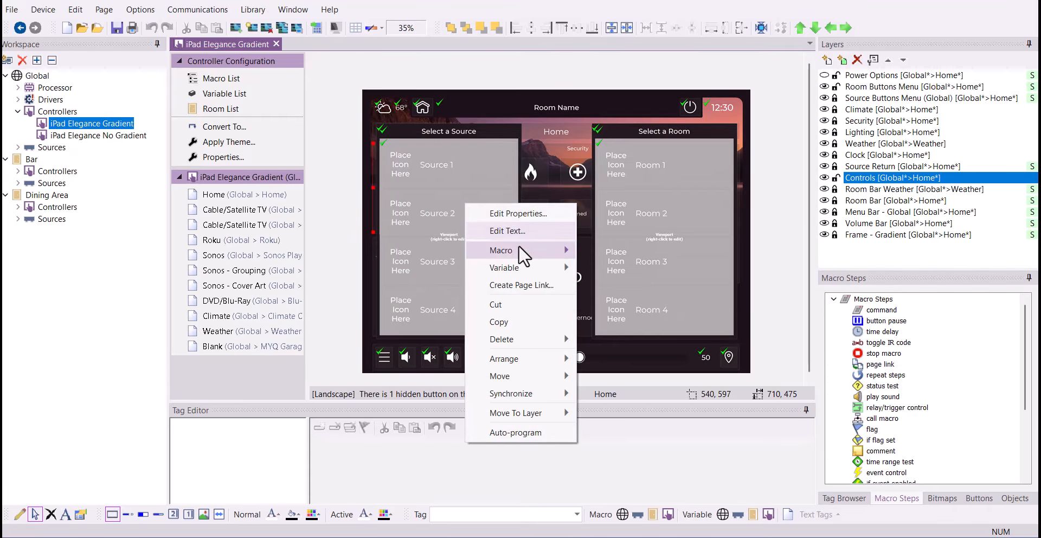
{"action": "mouse_move", "coordinate": [518, 247]}
{"action": "left_click", "coordinate": [581, 230]}
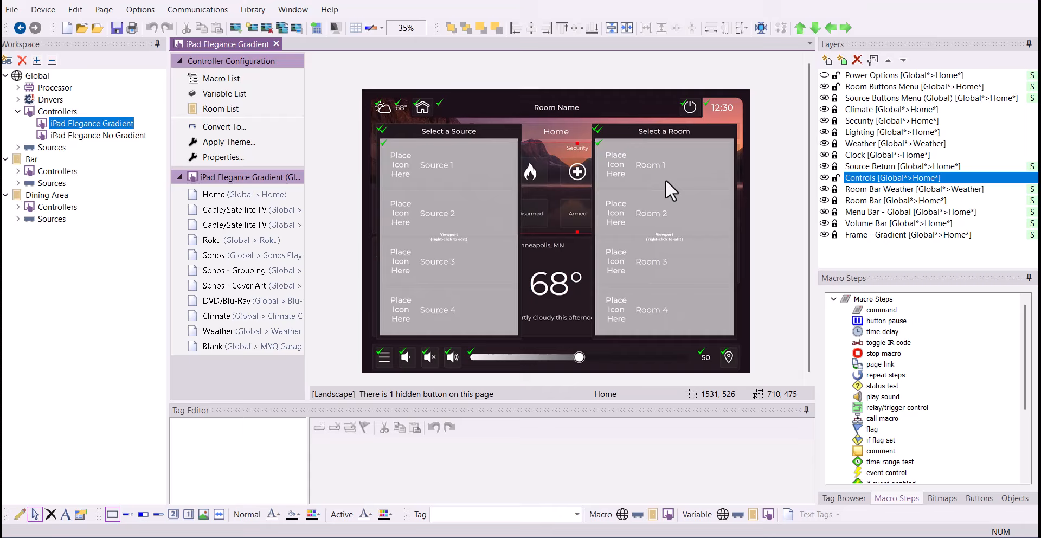
- Hide the Room Buttons Menu and Source Buttons Menu layers of the iPad Elegance Gradient controller
{"action": "left_click", "coordinate": [827, 88]}
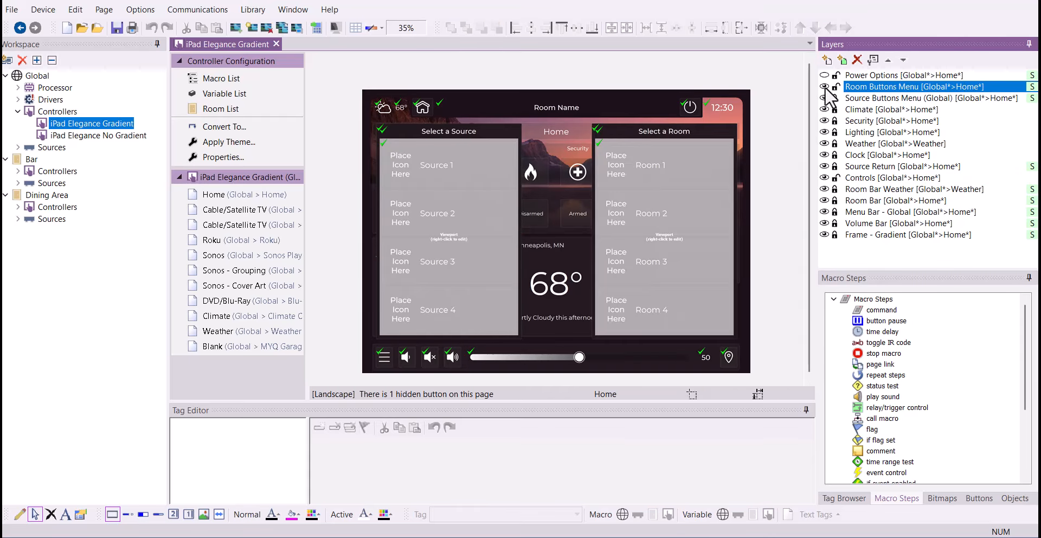
{"action": "left_click", "coordinate": [824, 87]}
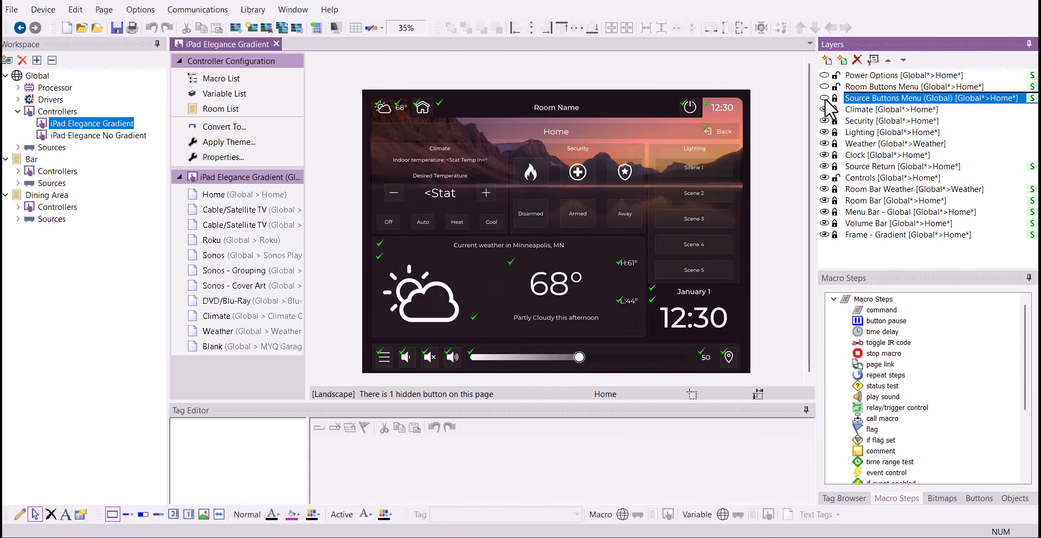
{"action": "left_click", "coordinate": [825, 98]}
- Apply the Coastal Fog theme to the iPad Elegance Gradient controller
{"action": "left_click", "coordinate": [263, 143]}
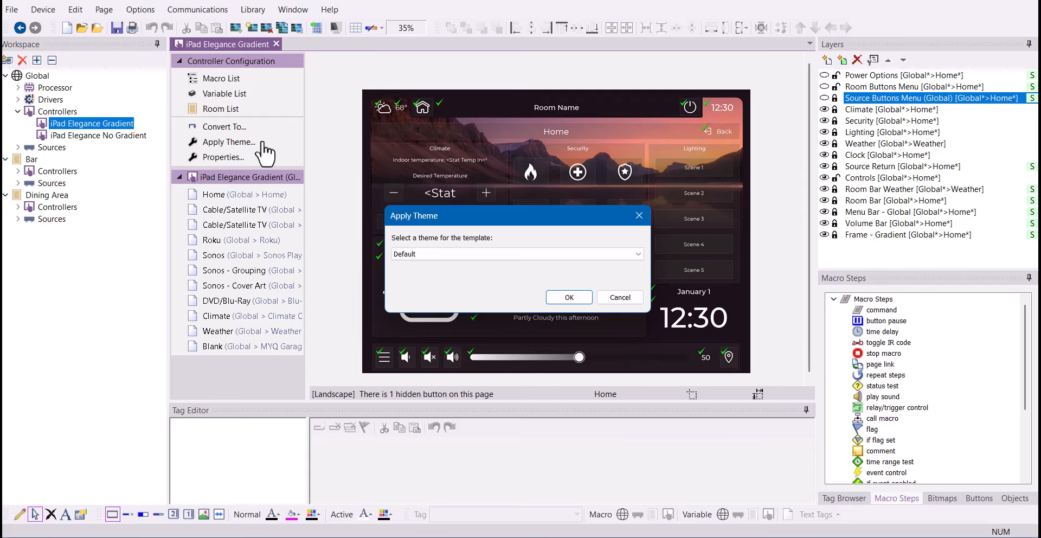
{"action": "left_click", "coordinate": [457, 255]}
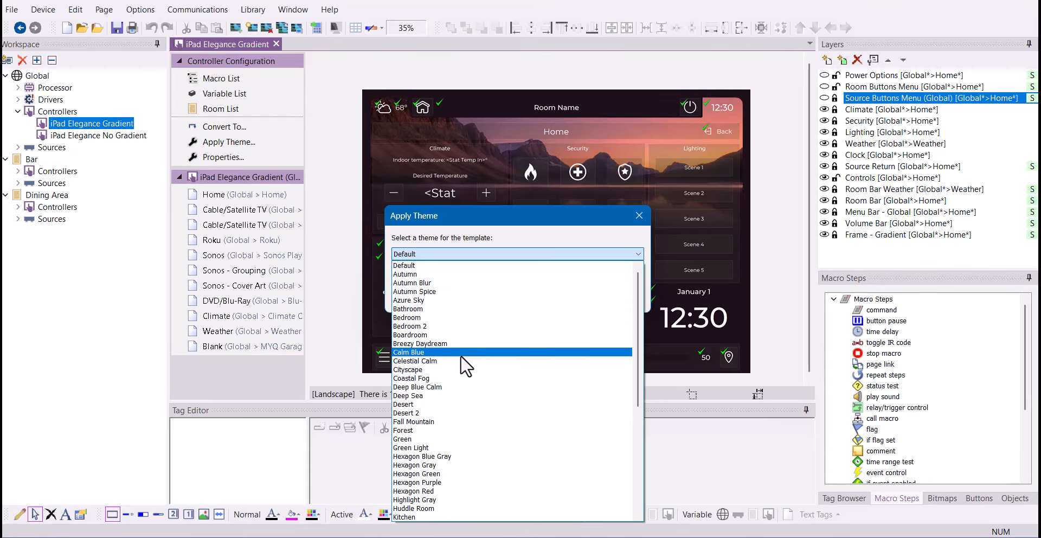
{"action": "left_click", "coordinate": [456, 375]}
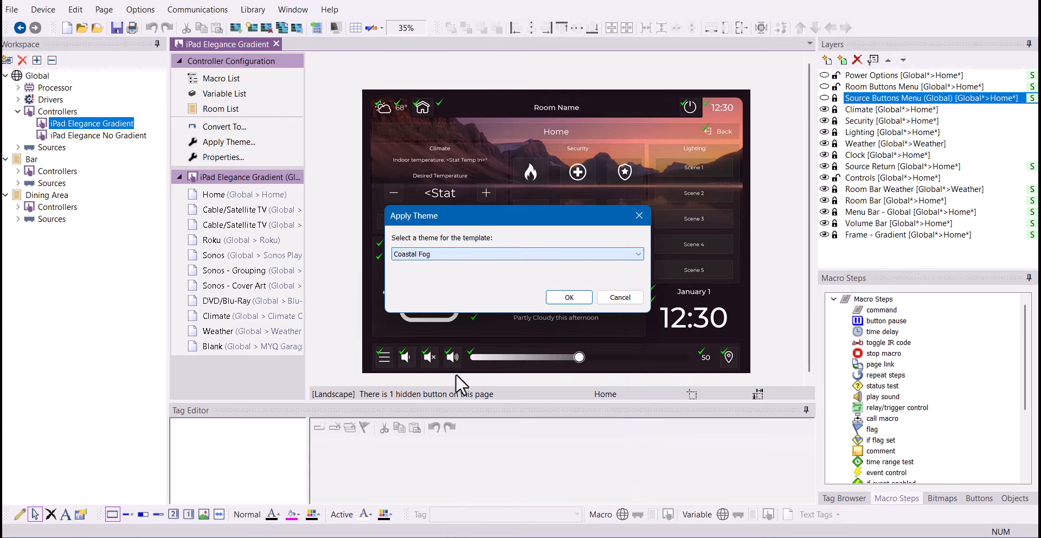
{"action": "left_click", "coordinate": [569, 302]}
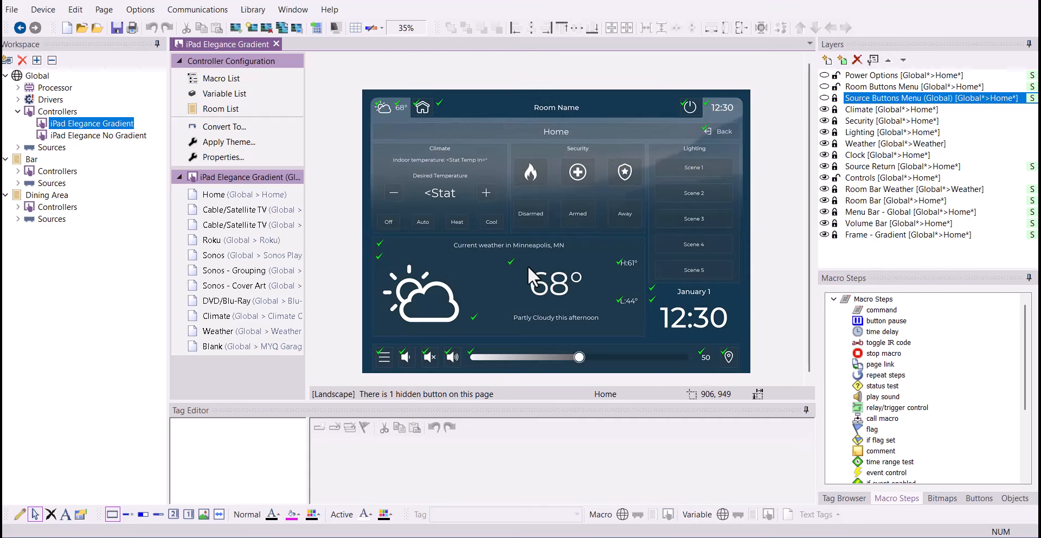
- Apply the Huddle Room theme to the iPad Elegance Gradient controller
{"action": "left_click", "coordinate": [250, 141]}
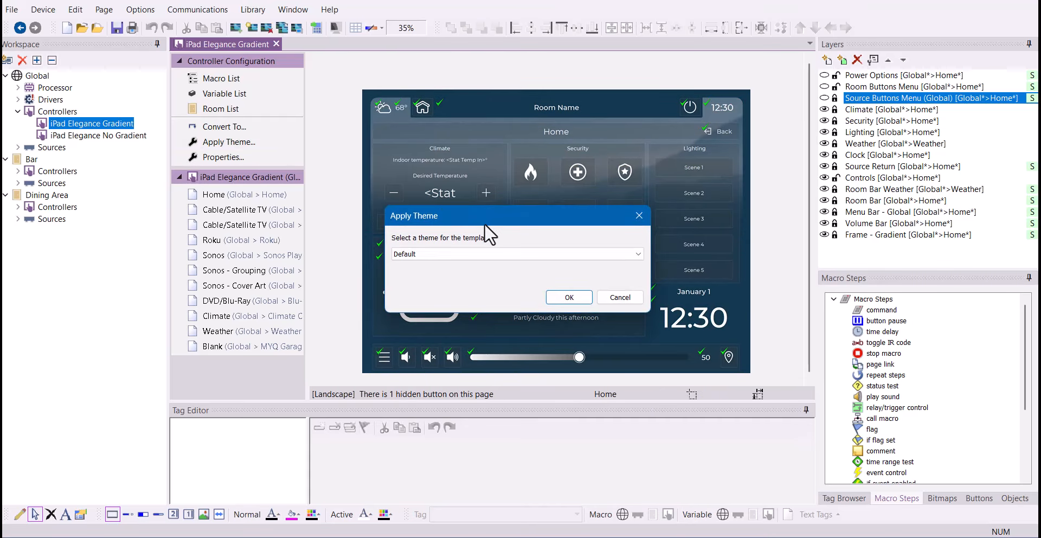
{"action": "left_click", "coordinate": [484, 252]}
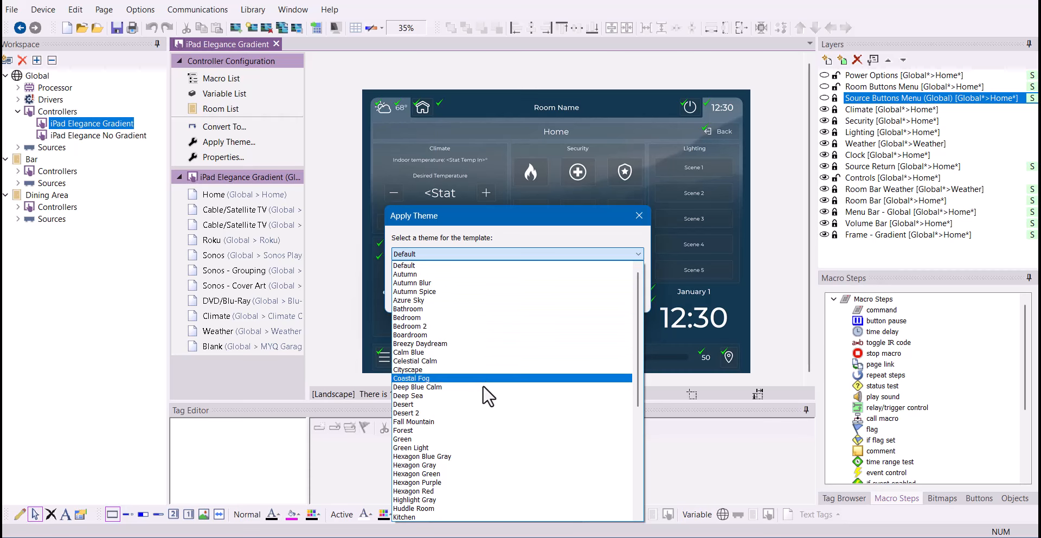
{"action": "left_click", "coordinate": [443, 508]}
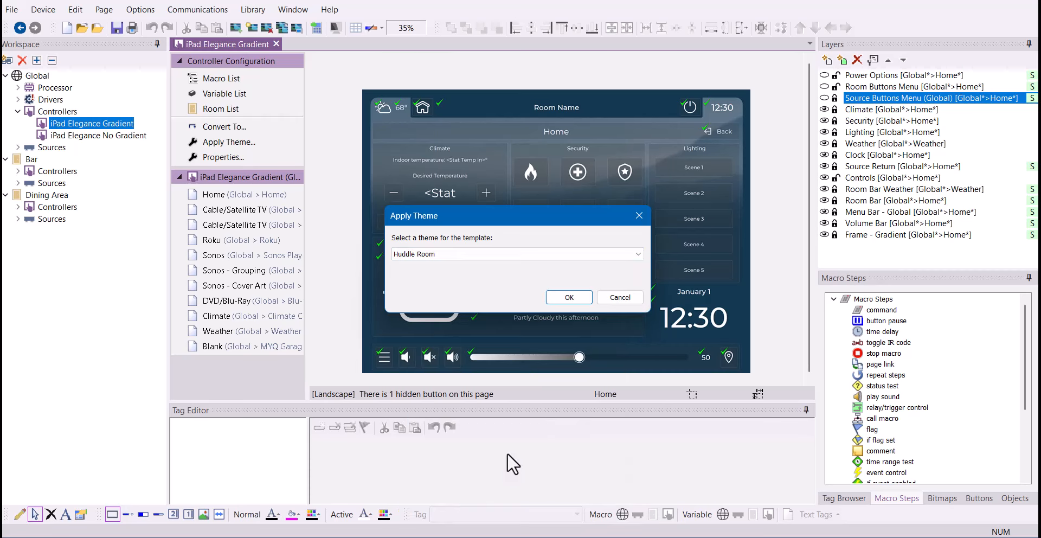
{"action": "left_click", "coordinate": [568, 297]}
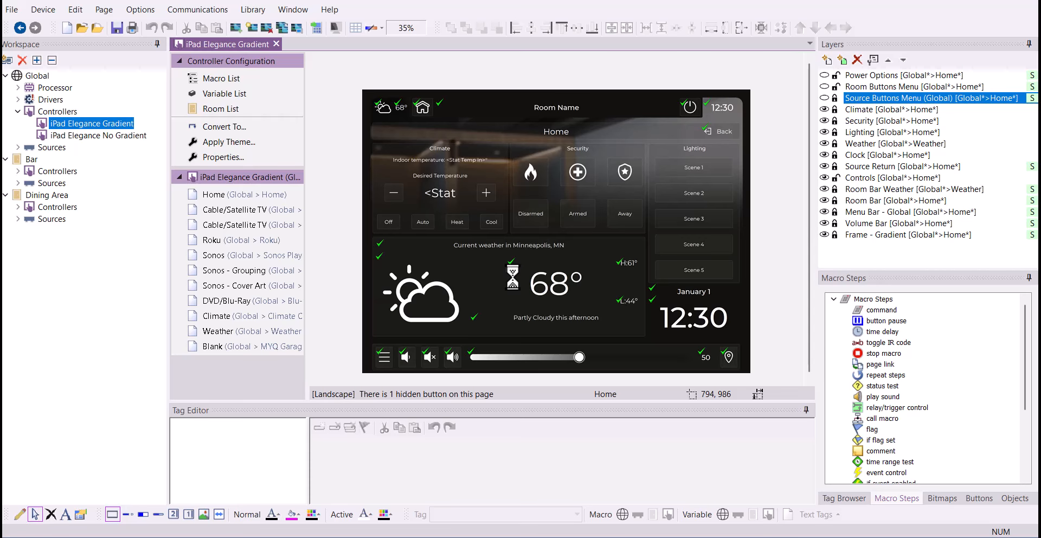
- Choose the Custom theme for the iPad Elegance Gradient controller and open its color selection
{"action": "left_click", "coordinate": [265, 142]}
{"action": "left_click", "coordinate": [458, 251]}
{"action": "scroll", "coordinate": [491, 499], "scroll_direction": "down", "scroll_amount": 3}
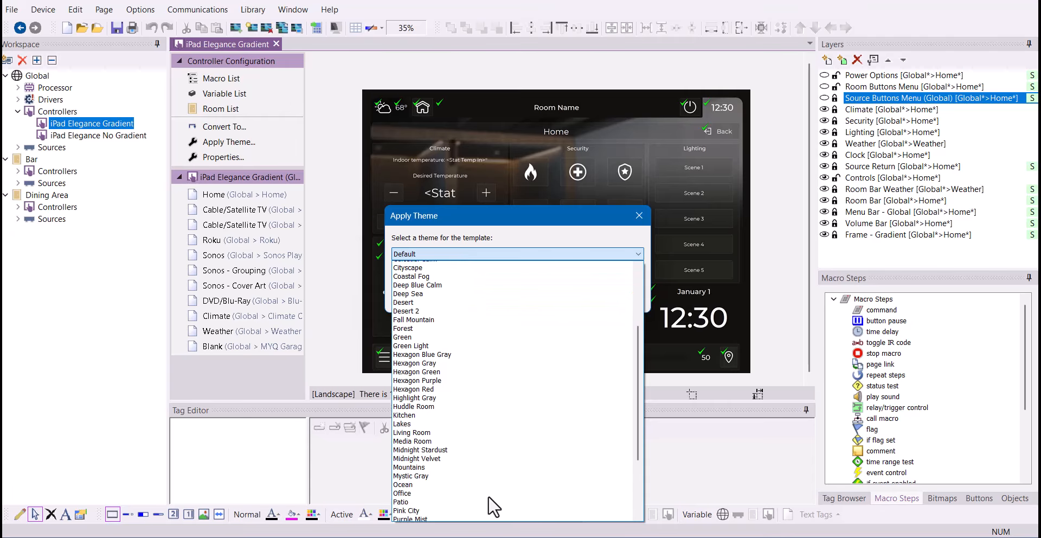
{"action": "scroll", "coordinate": [423, 515], "scroll_direction": "down", "scroll_amount": 5}
{"action": "left_click", "coordinate": [421, 517]}
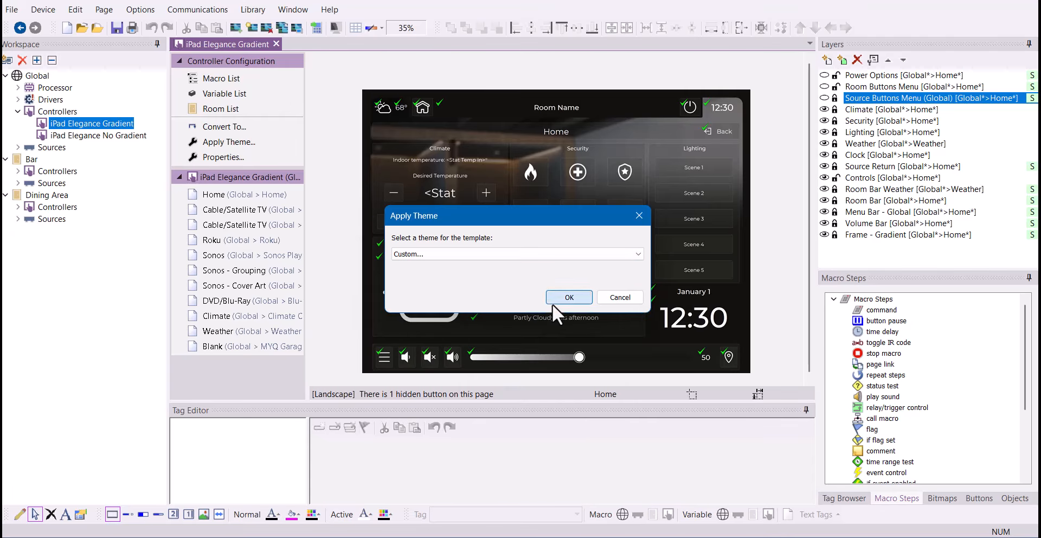
{"action": "left_click", "coordinate": [568, 297]}
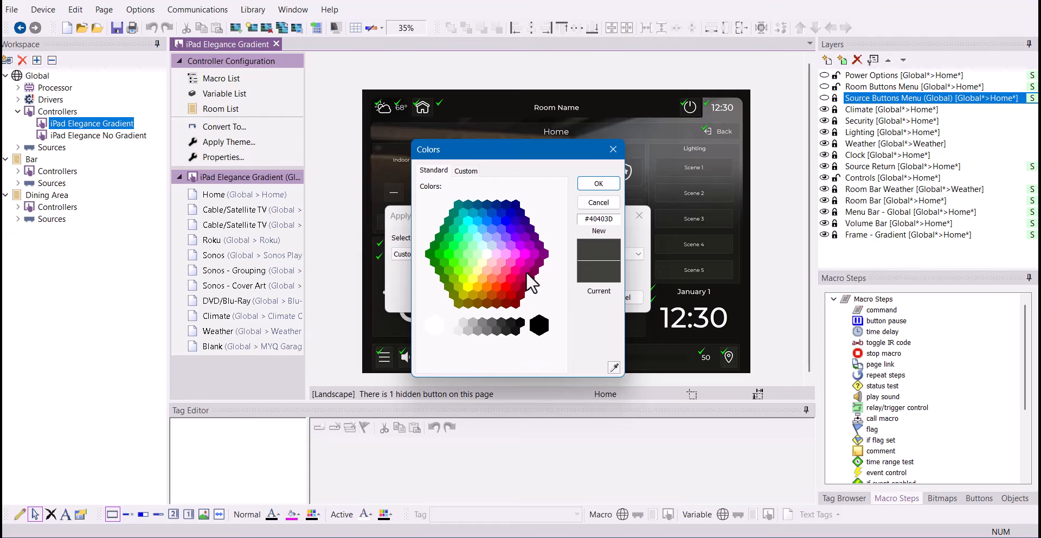
- Set the custom theme color to dark gray #2D2D2D and apply it to the controller
{"action": "left_click", "coordinate": [538, 243]}
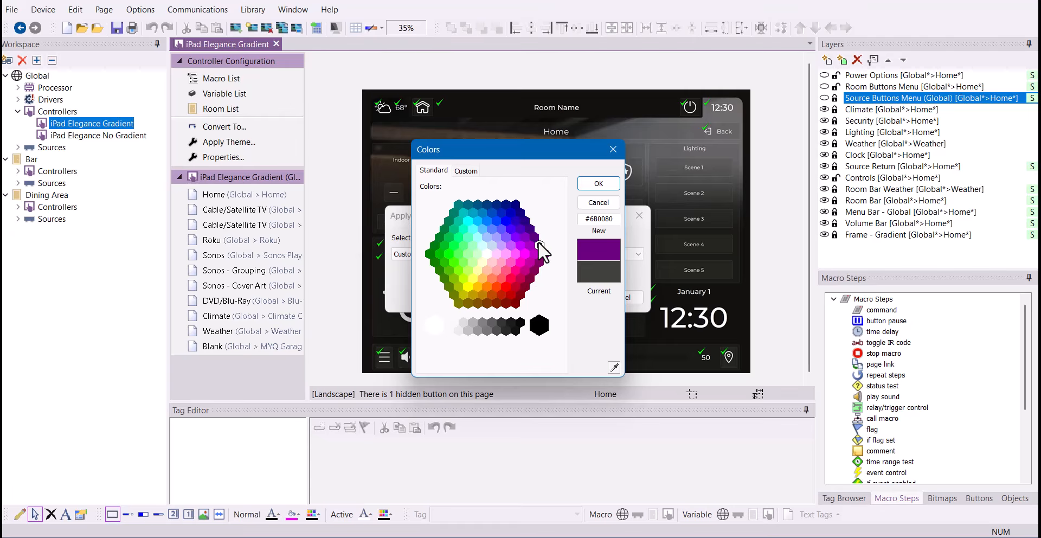
{"action": "left_click", "coordinate": [544, 254]}
{"action": "left_click", "coordinate": [498, 324]}
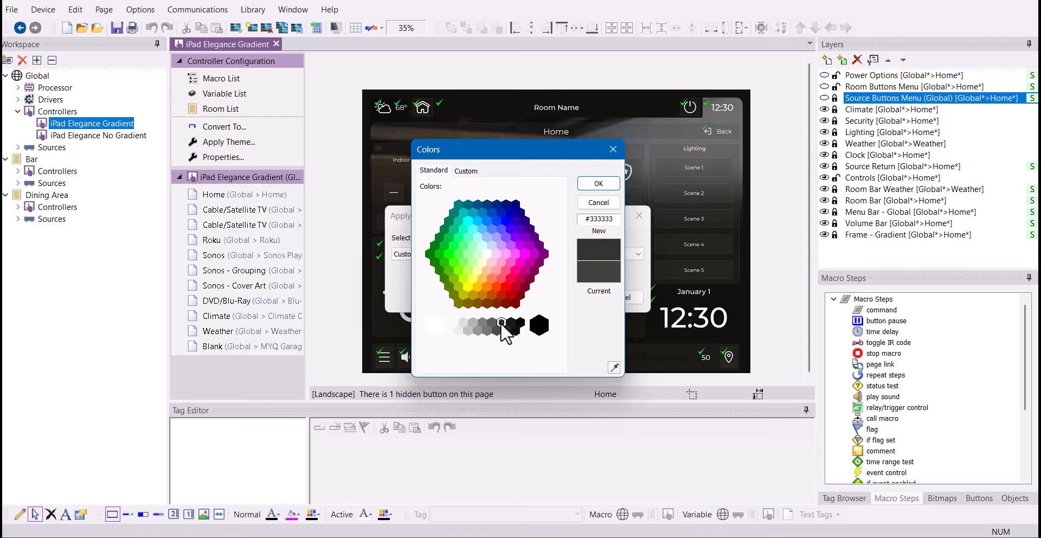
{"action": "left_click", "coordinate": [467, 170]}
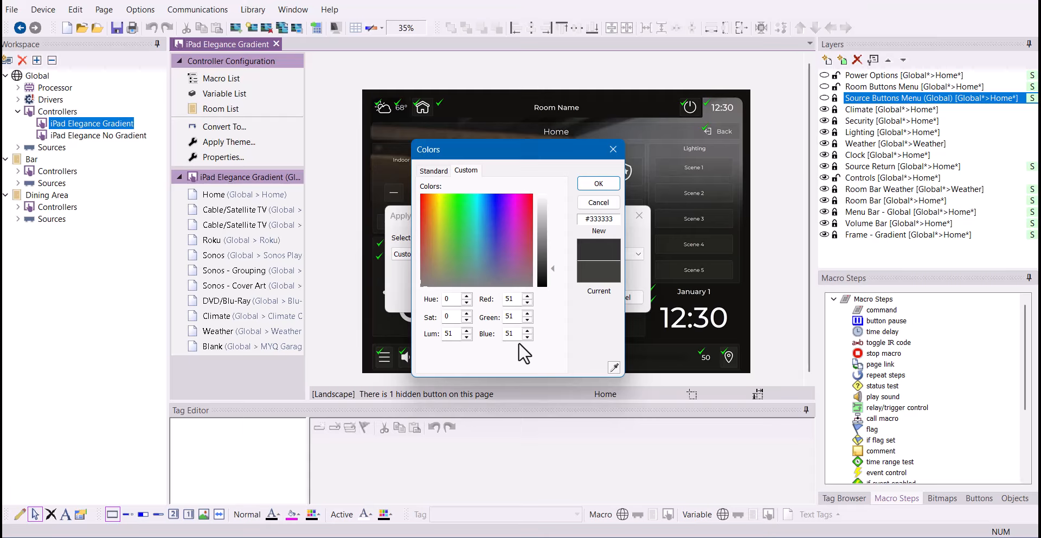
{"action": "left_click", "coordinate": [554, 269]}
{"action": "mouse_move", "coordinate": [554, 269]}
{"action": "left_mouse_down"}
{"action": "mouse_move", "coordinate": [554, 249]}
{"action": "mouse_move", "coordinate": [551, 270]}
{"action": "left_mouse_up"}
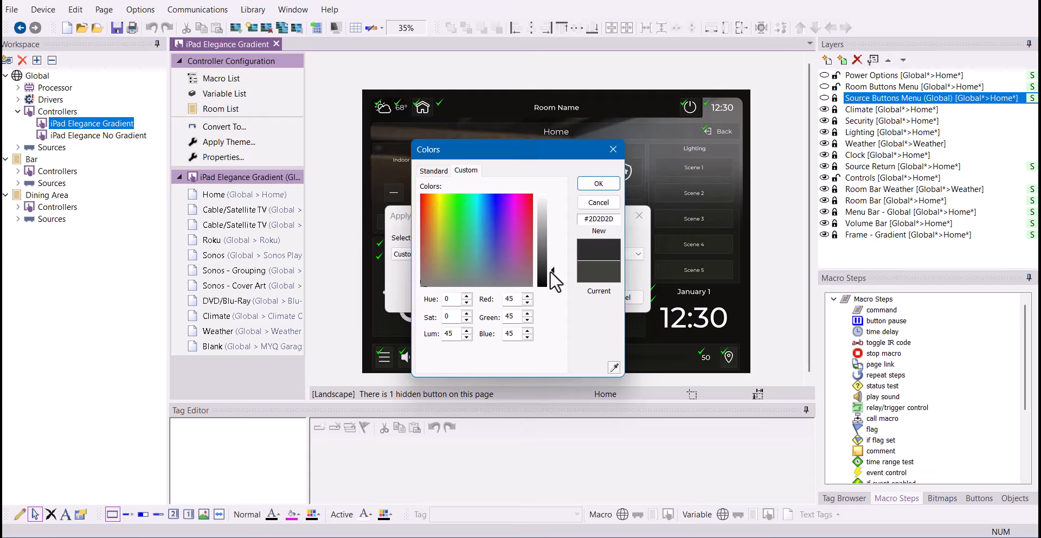
{"action": "left_click", "coordinate": [616, 185]}
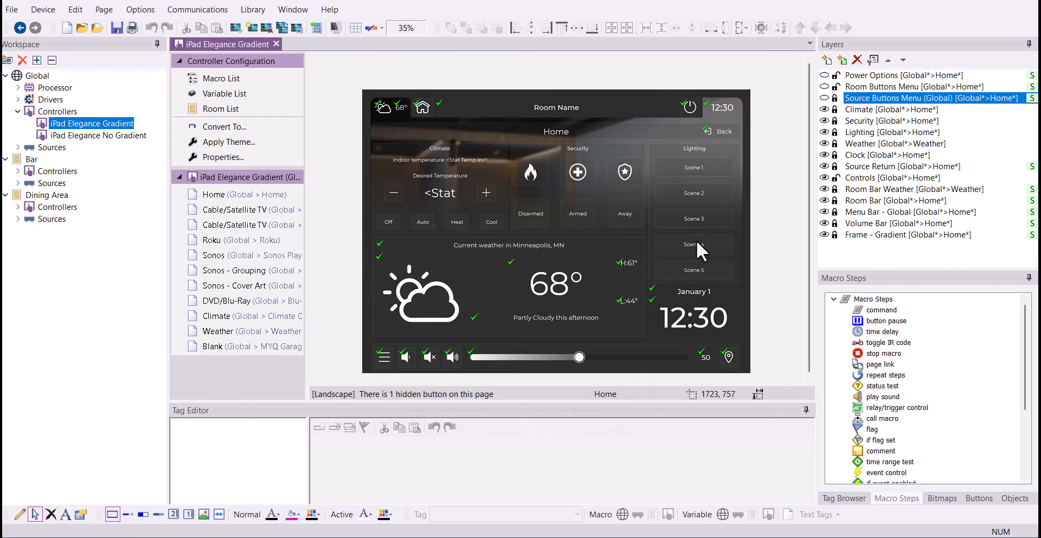
- Show the Elegance - Elements bitmap library, enlarge the bitmap browsing area and look through the button elements
{"action": "left_click", "coordinate": [939, 495]}
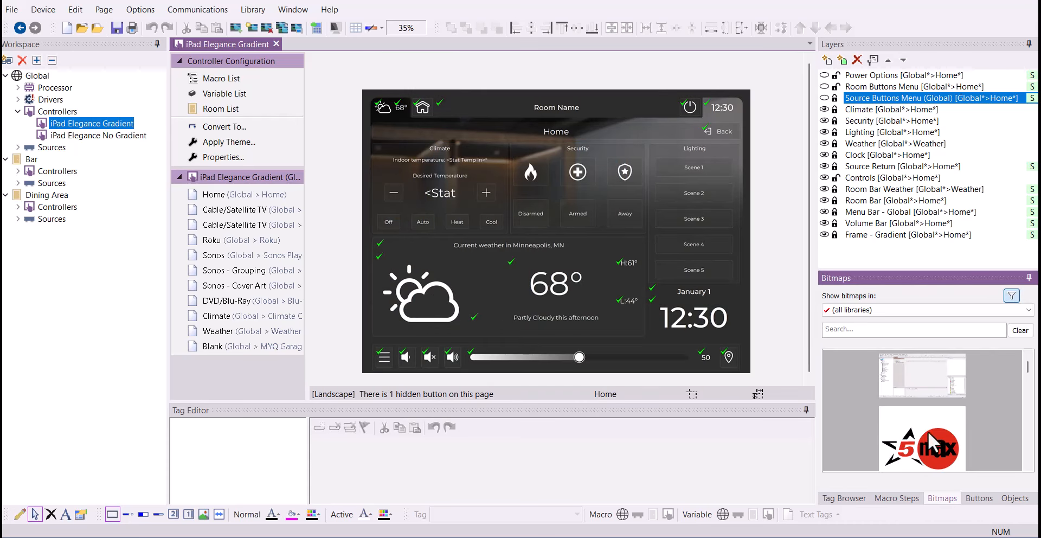
{"action": "left_click", "coordinate": [876, 313]}
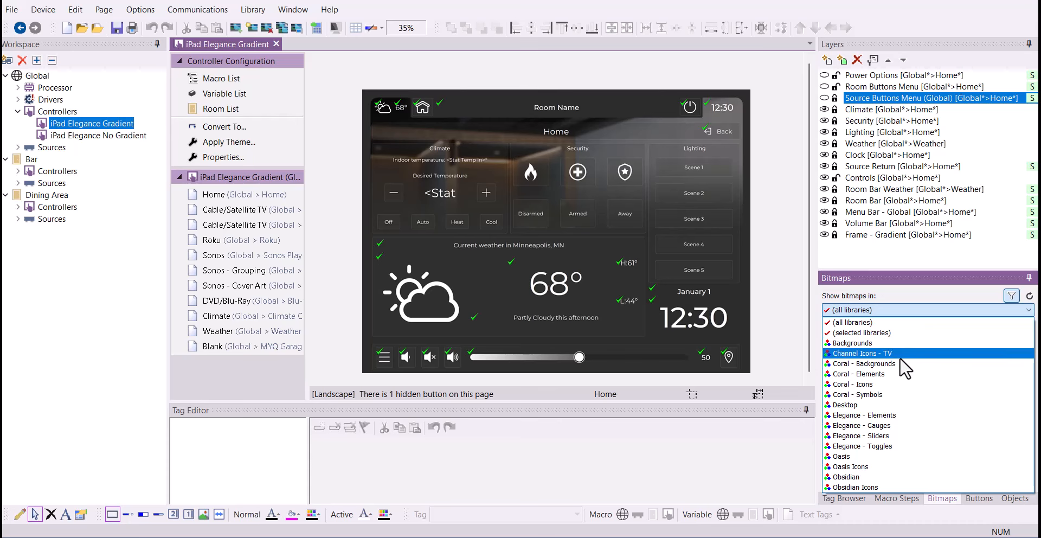
{"action": "left_click", "coordinate": [906, 412]}
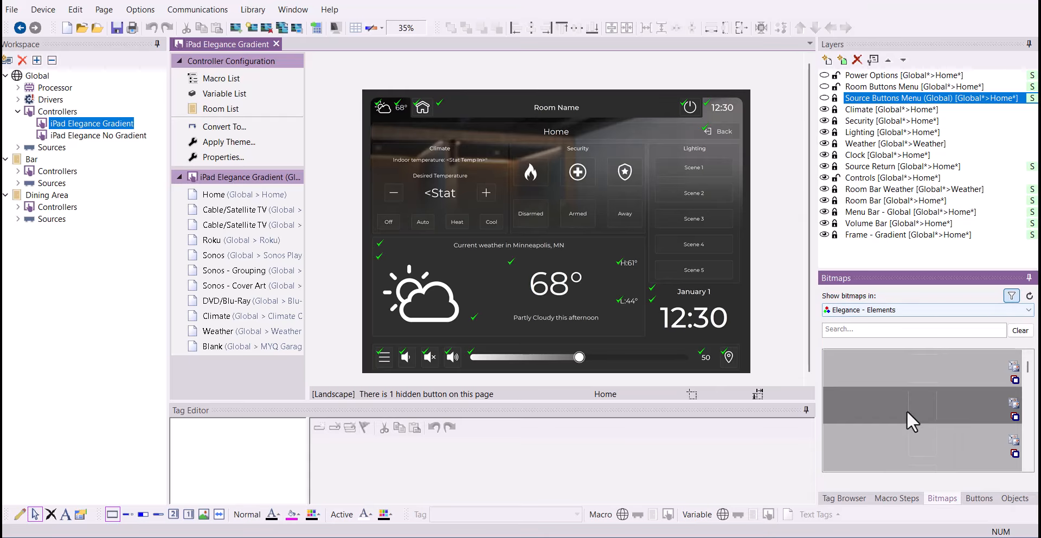
{"action": "left_click_drag", "start_coordinate": [913, 271], "coordinate": [915, 166]}
{"action": "scroll", "coordinate": [949, 344], "scroll_direction": "down", "scroll_amount": 1}
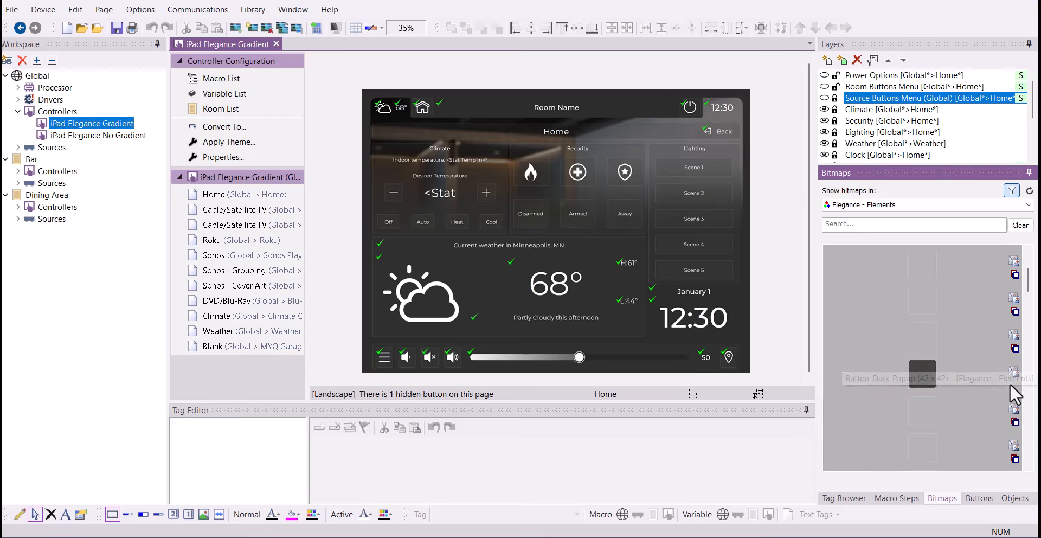
{"action": "scroll", "coordinate": [1006, 406], "scroll_direction": "down", "scroll_amount": 3}
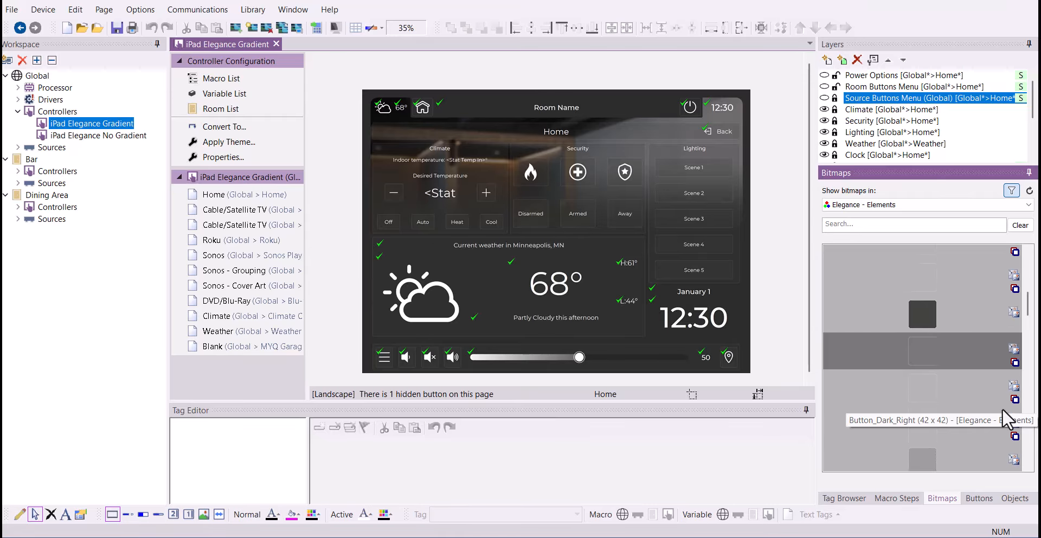
{"action": "scroll", "coordinate": [1001, 408], "scroll_direction": "down", "scroll_amount": 6}
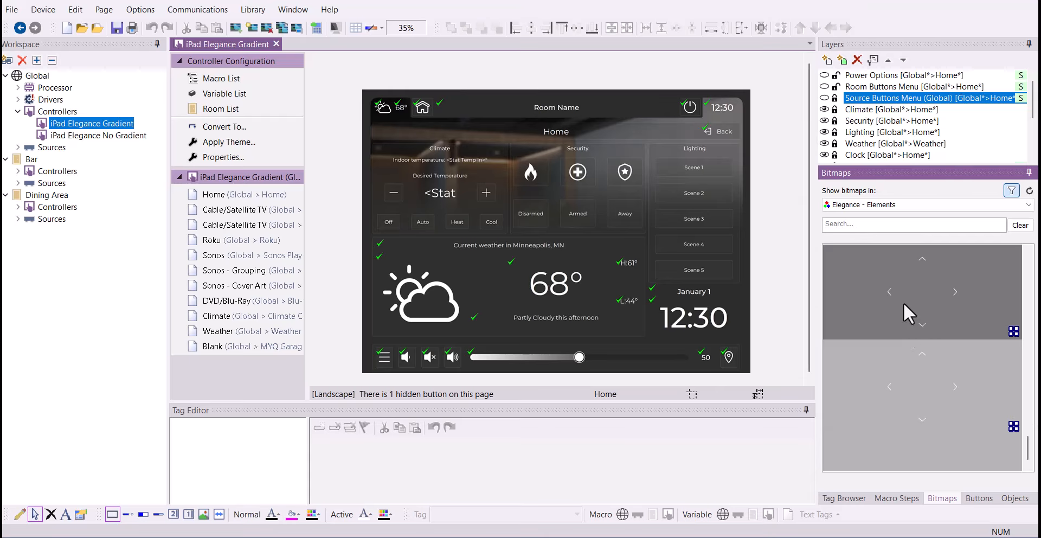
- Show the Elegance - Gauges bitmap library and look through its gauge colors and sizes
{"action": "left_click", "coordinate": [891, 206]}
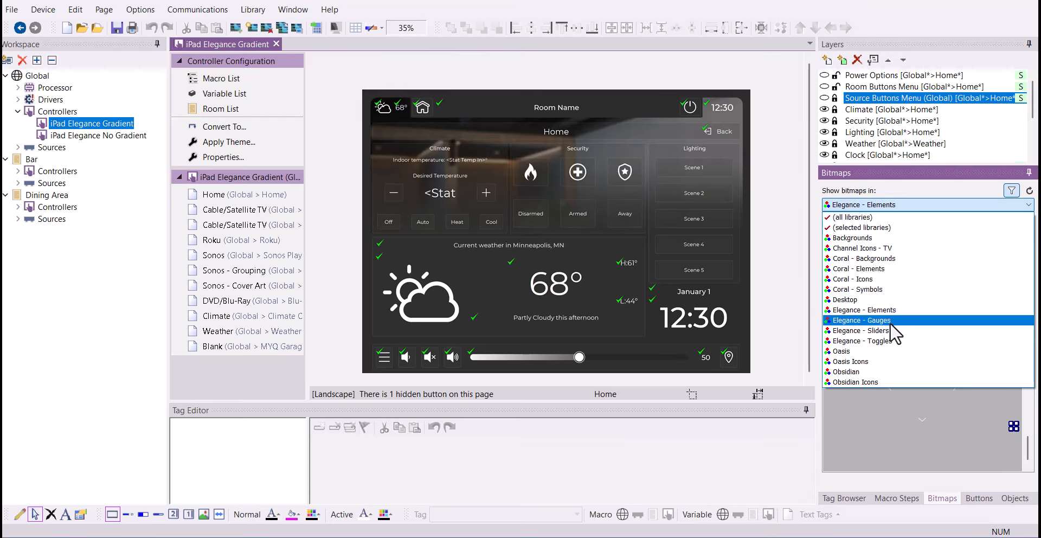
{"action": "left_click", "coordinate": [890, 321]}
{"action": "scroll", "coordinate": [951, 390], "scroll_direction": "down", "scroll_amount": 10}
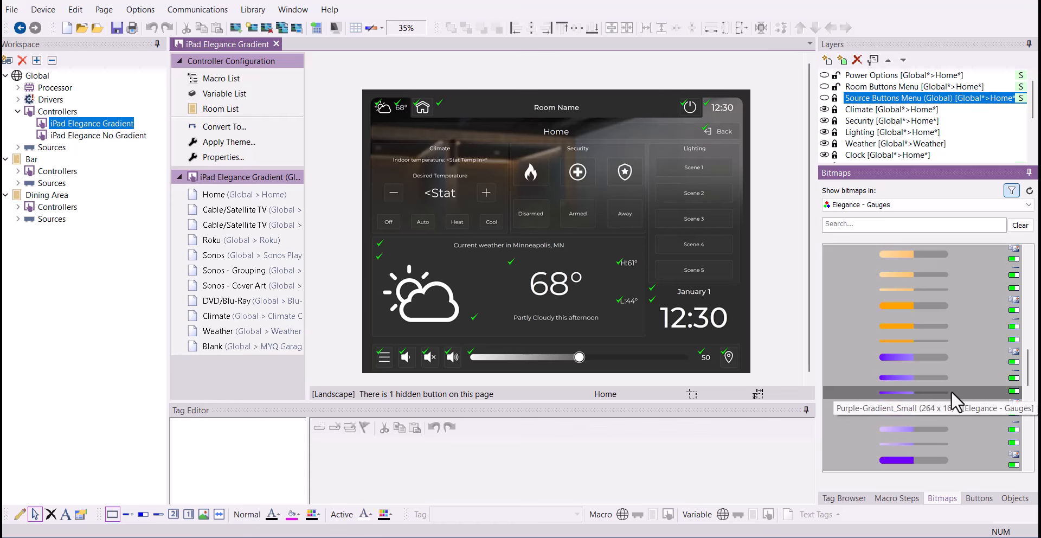
{"action": "scroll", "coordinate": [951, 391], "scroll_direction": "down", "scroll_amount": 3}
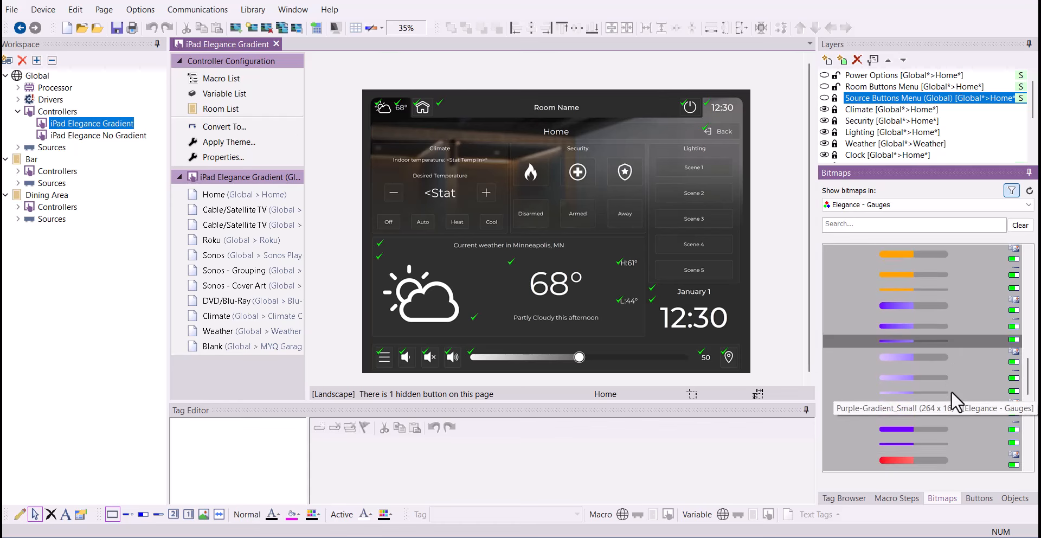
- Show the Elegance - Sliders bitmap library and look through its slider colors and sizes
{"action": "left_click", "coordinate": [915, 205]}
{"action": "left_click", "coordinate": [915, 330]}
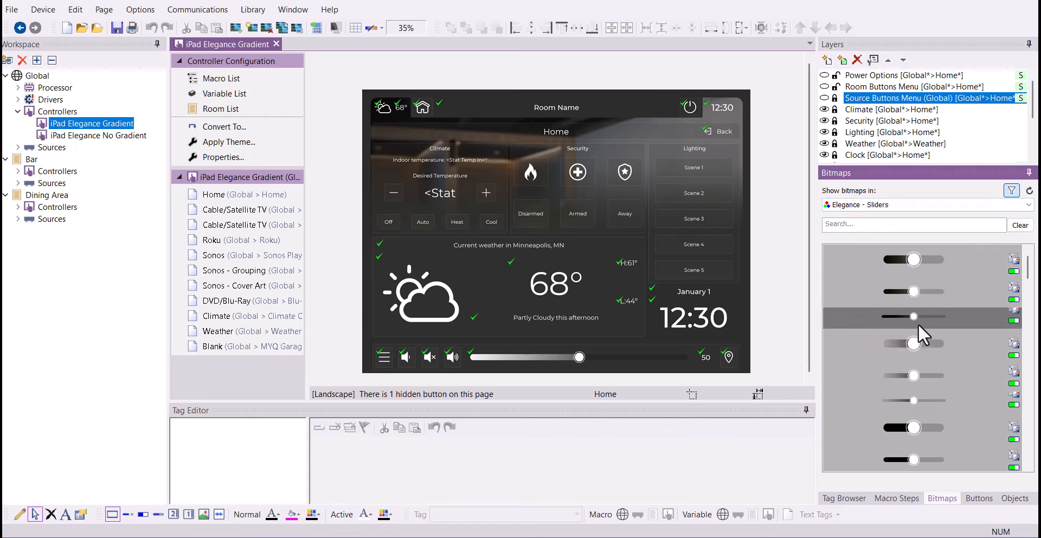
{"action": "scroll", "coordinate": [961, 317], "scroll_direction": "down", "scroll_amount": 5}
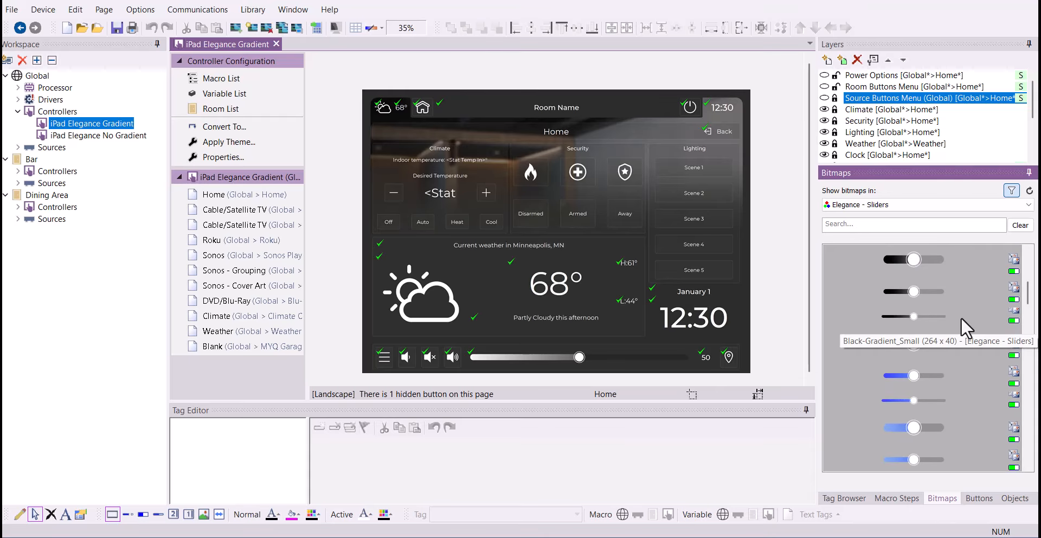
{"action": "scroll", "coordinate": [961, 317], "scroll_direction": "down", "scroll_amount": 3}
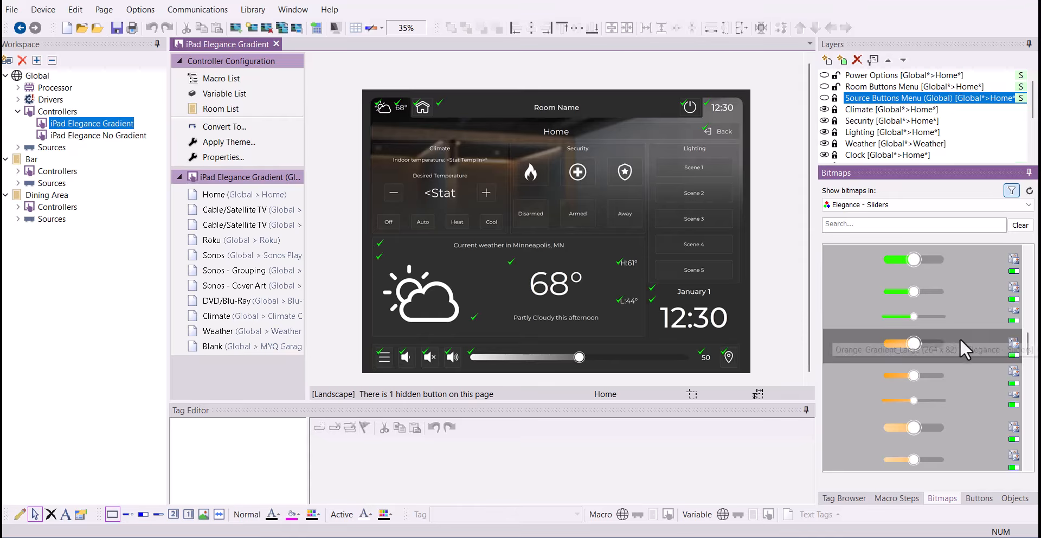
{"action": "scroll", "coordinate": [964, 353], "scroll_direction": "down", "scroll_amount": 3}
{"action": "scroll", "coordinate": [964, 352], "scroll_direction": "down", "scroll_amount": 2}
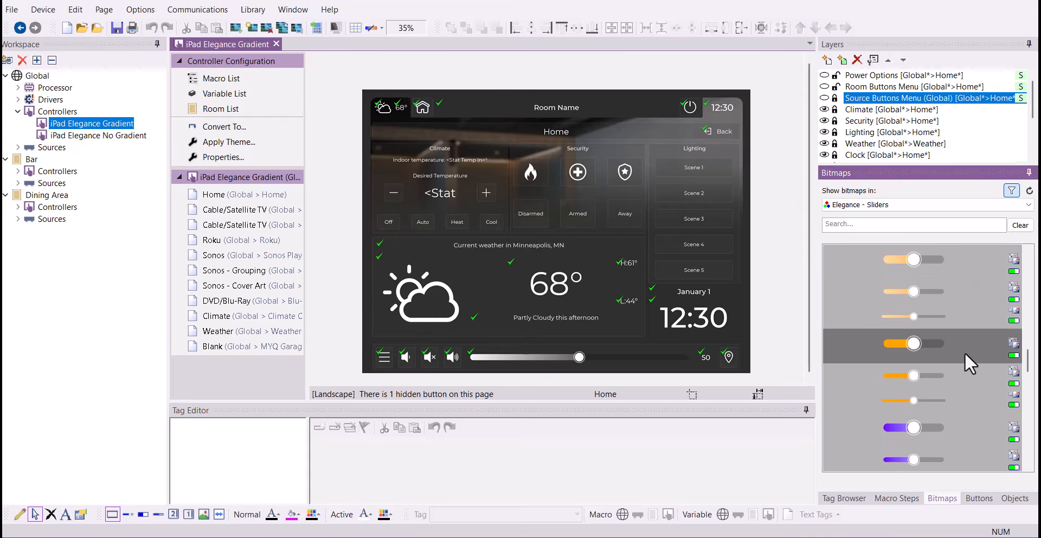
- Show the Elegance - Toggles bitmap library and look through its toggle colors and sizes
{"action": "left_click", "coordinate": [932, 208]}
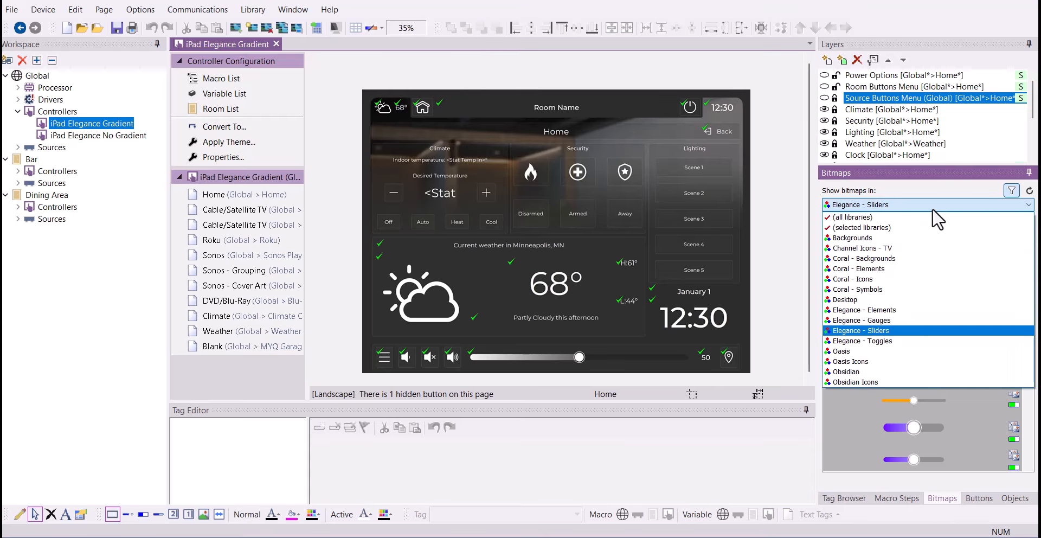
{"action": "left_click", "coordinate": [920, 340]}
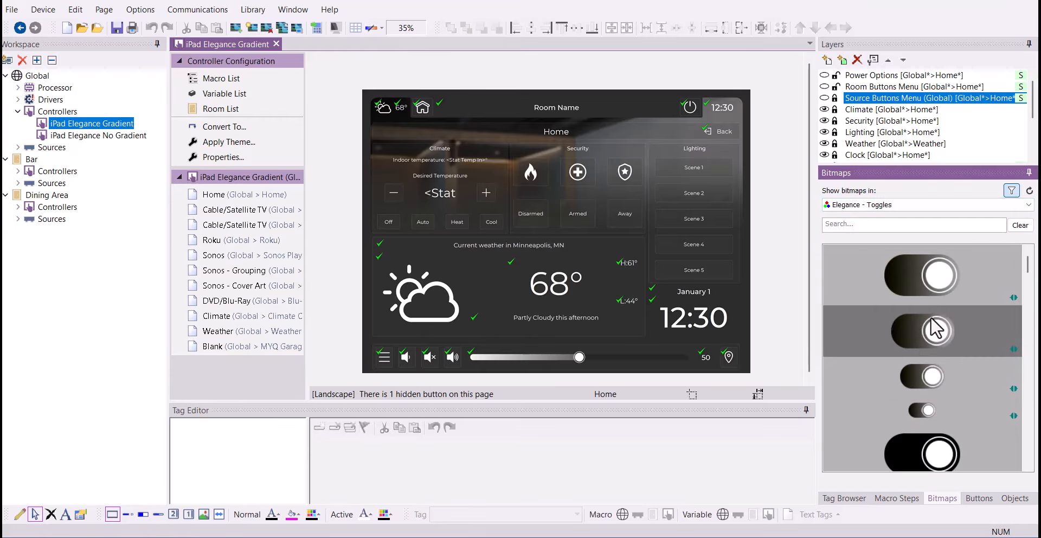
{"action": "scroll", "coordinate": [941, 301], "scroll_direction": "down", "scroll_amount": 3}
{"action": "scroll", "coordinate": [942, 301], "scroll_direction": "down", "scroll_amount": 6}
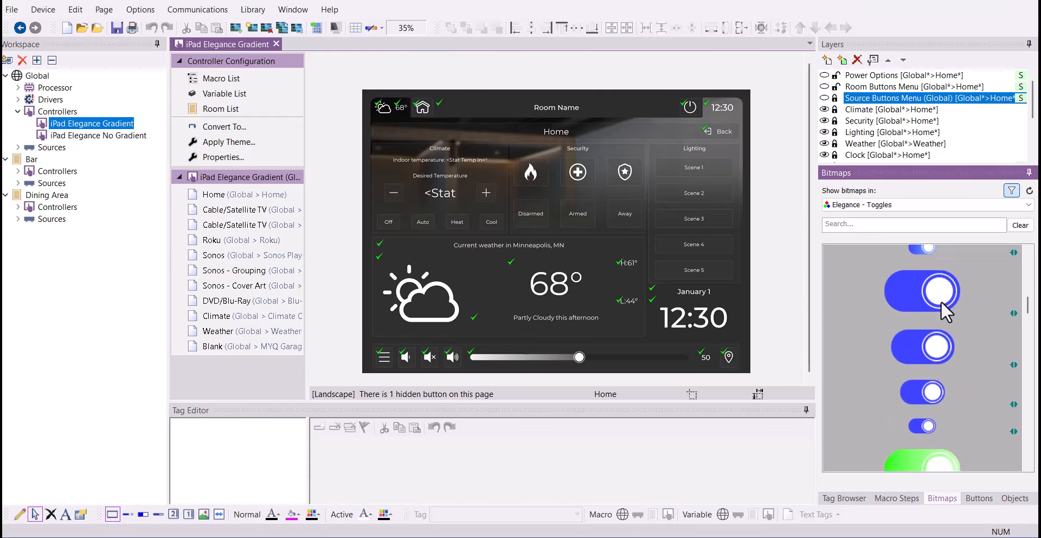
{"action": "scroll", "coordinate": [942, 301], "scroll_direction": "down", "scroll_amount": 6}
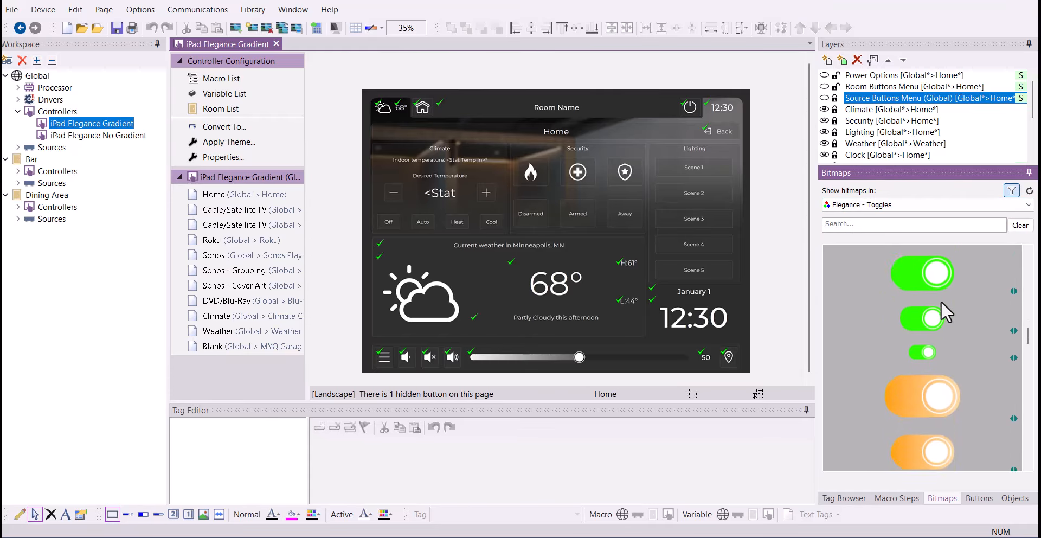
{"action": "scroll", "coordinate": [941, 301], "scroll_direction": "down", "scroll_amount": 6}
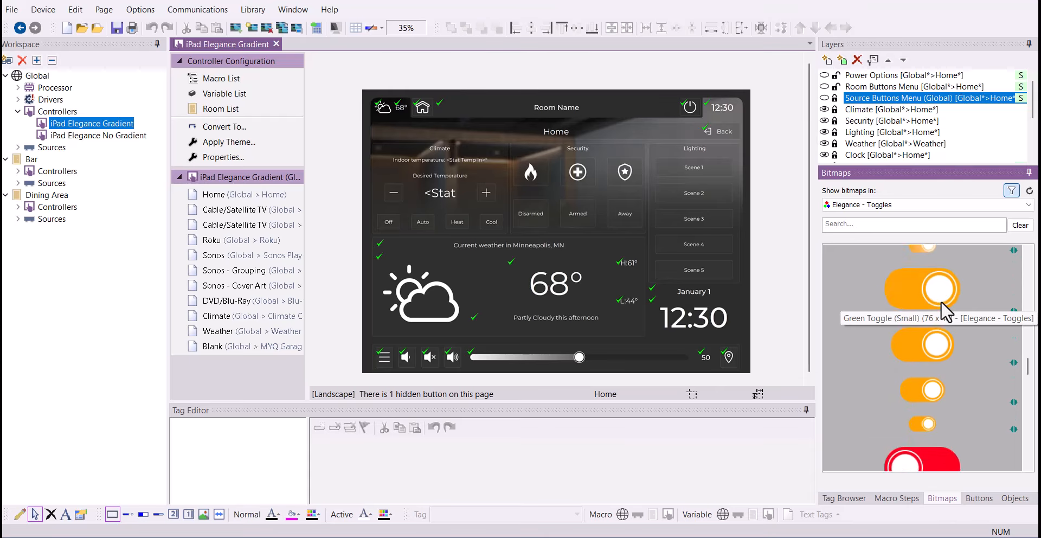
{"action": "scroll", "coordinate": [941, 301], "scroll_direction": "down", "scroll_amount": 2}
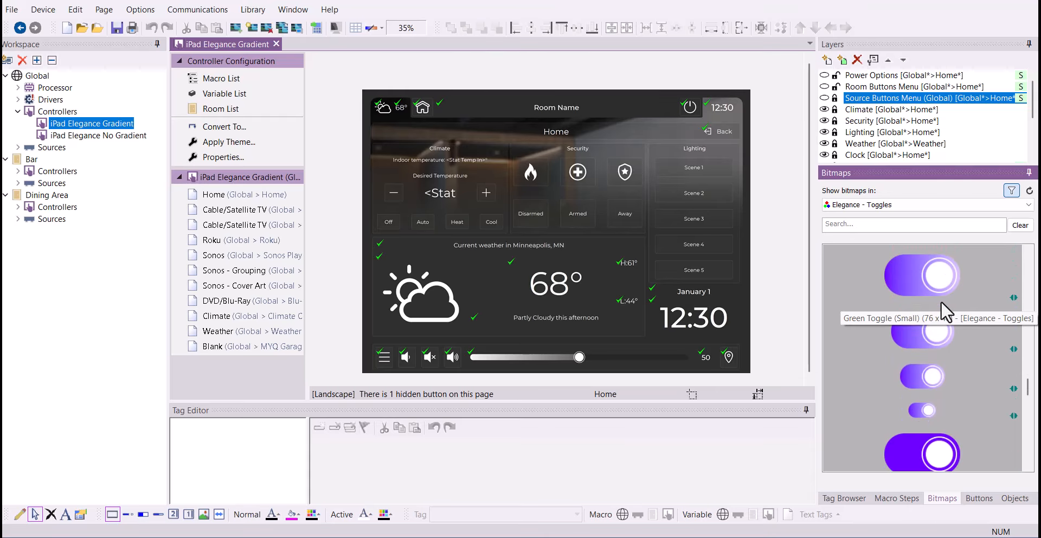
{"action": "left_click", "coordinate": [941, 300]}
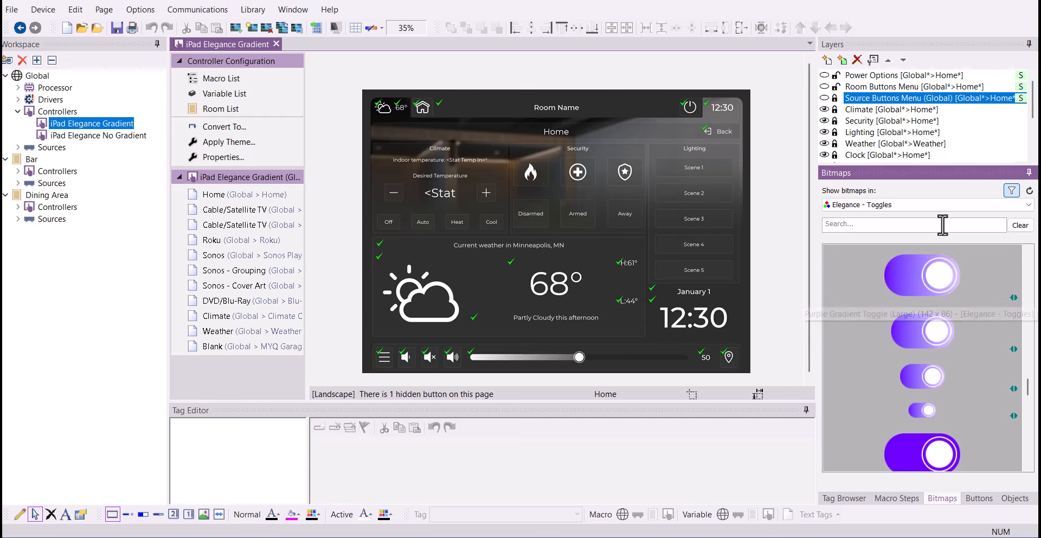
- Show the Coral - Icons bitmap library
{"action": "left_click", "coordinate": [941, 205]}
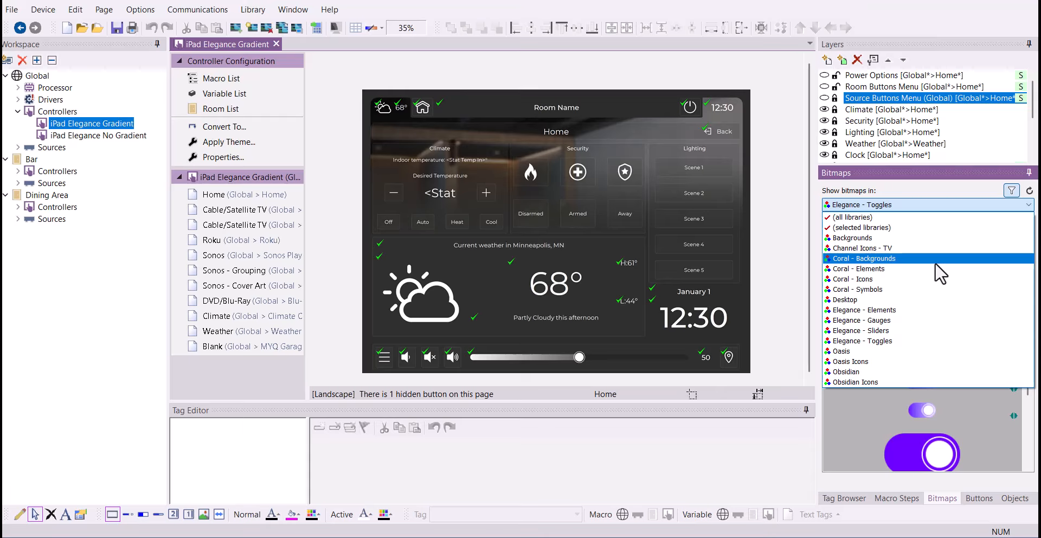
{"action": "left_click", "coordinate": [932, 279]}
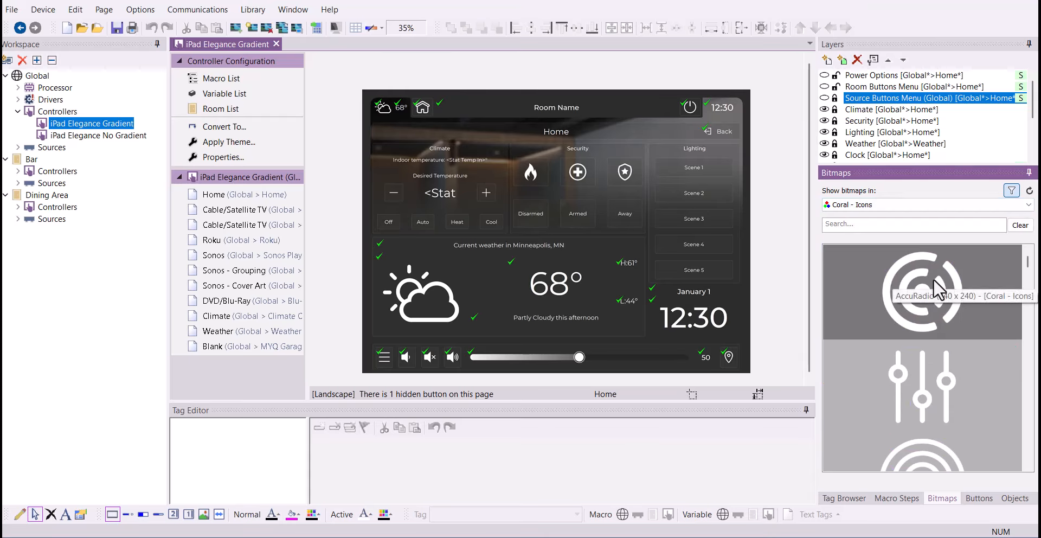